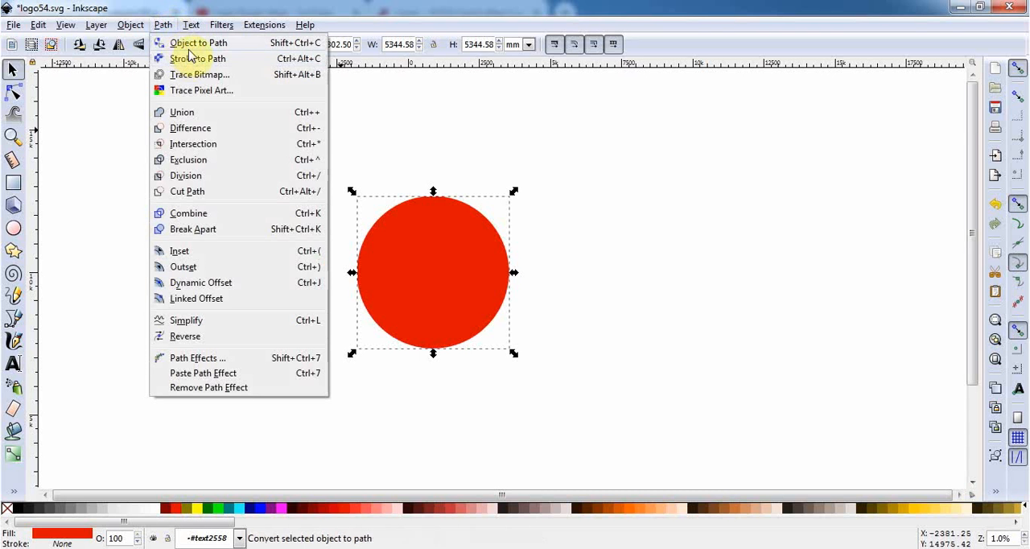
# Convert the red circle to a path
pyautogui.click(190, 44)
pyautogui.click(162, 25)
pyautogui.click(193, 59)
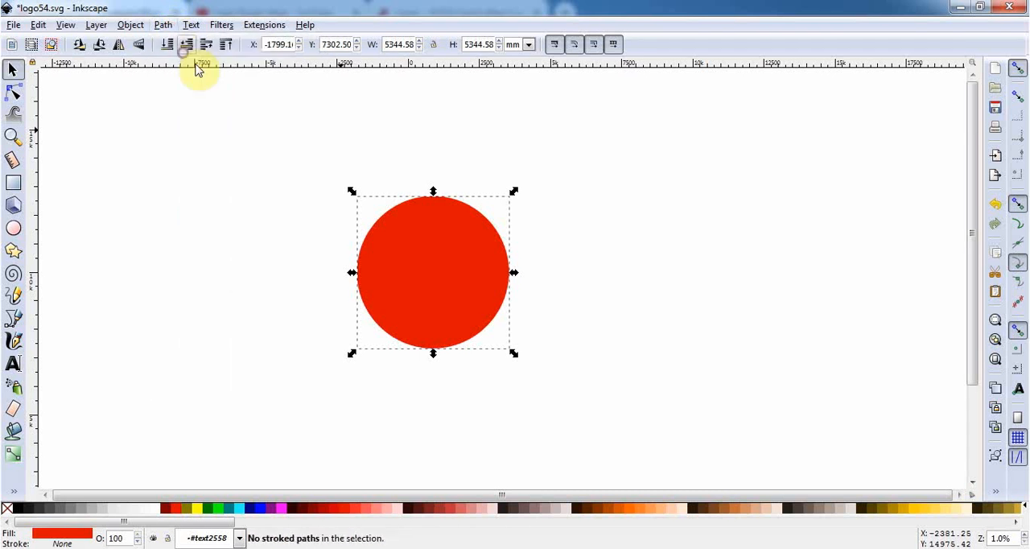
# Duplicate the circle and turn the copy into a white circle about 2434 mm wide over the red circle's upper-left part
pyautogui.hotkey('ctrl', 'c')
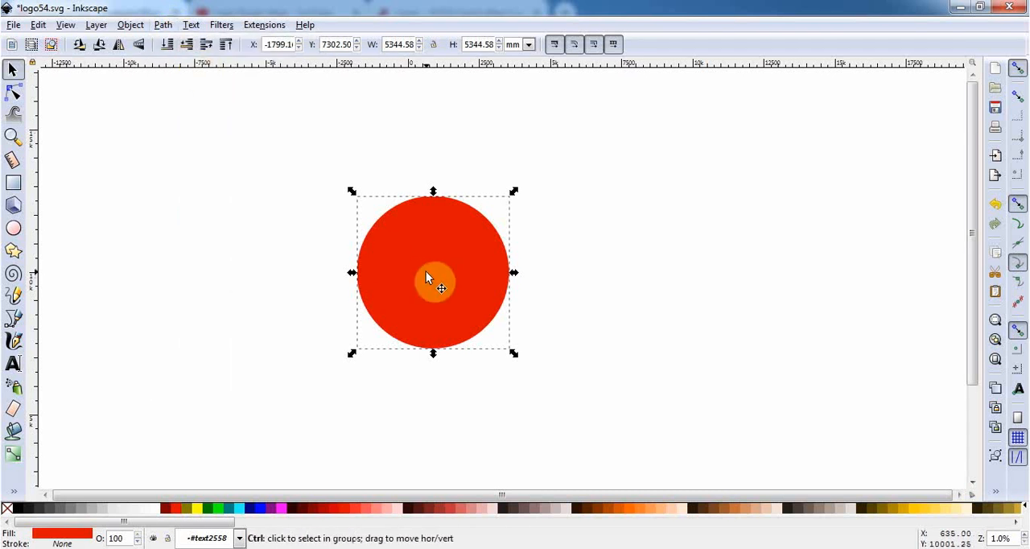
pyautogui.click(155, 516)
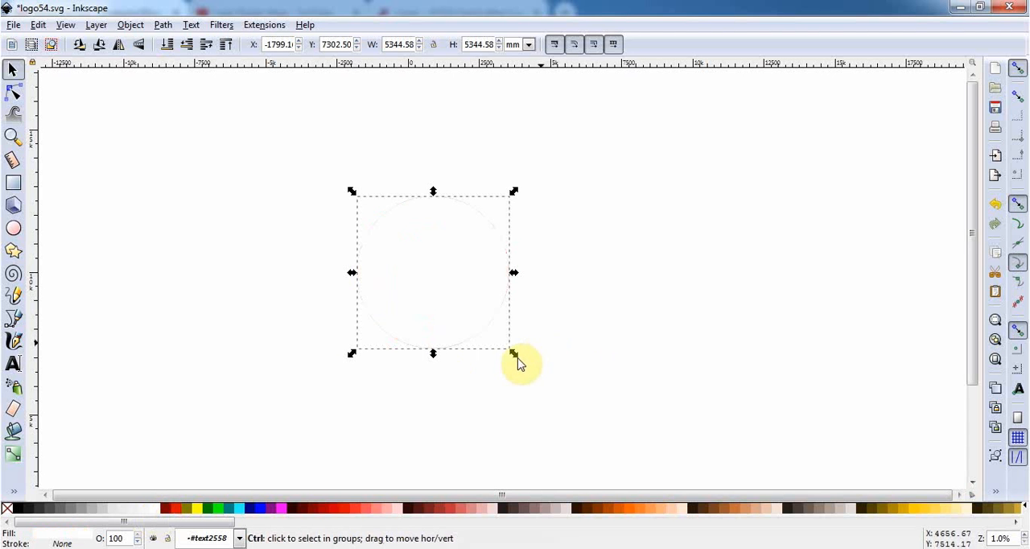
pyautogui.moveTo(514, 353); pyautogui.dragTo(432, 289)
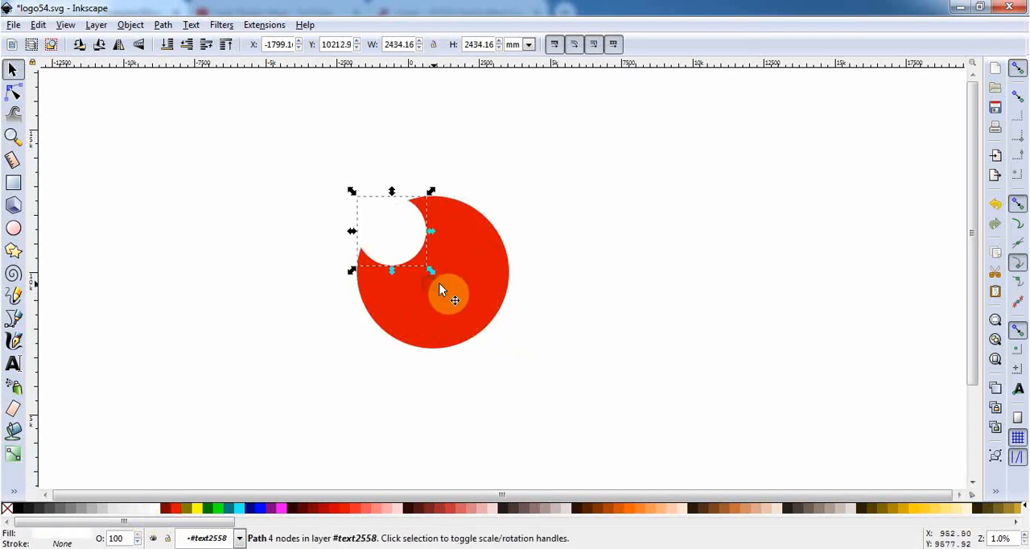
# Subtract the small white circle from the red circle with the Difference operation
pyautogui.keyDown('shift'); pyautogui.click(453, 282); pyautogui.keyUp('shift')
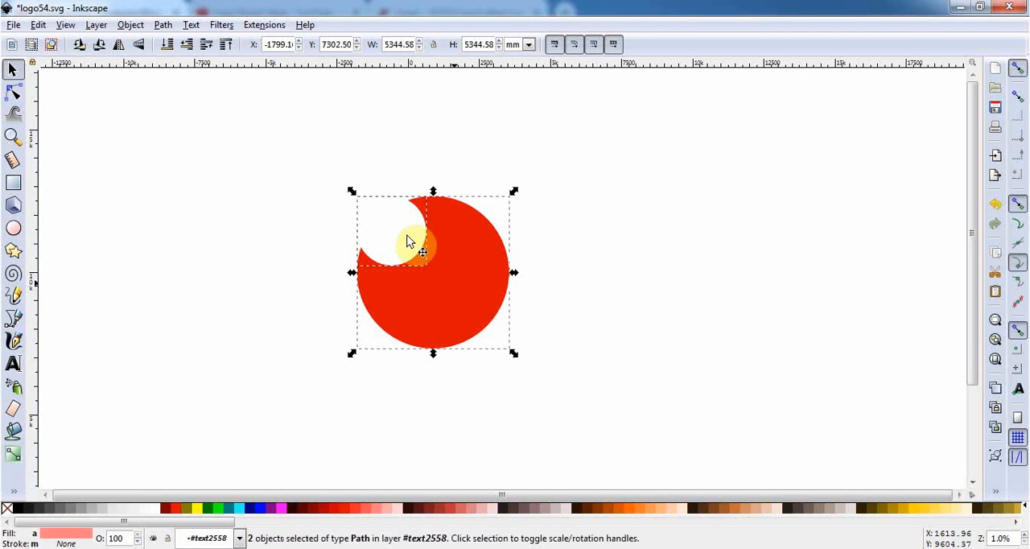
pyautogui.click(160, 27)
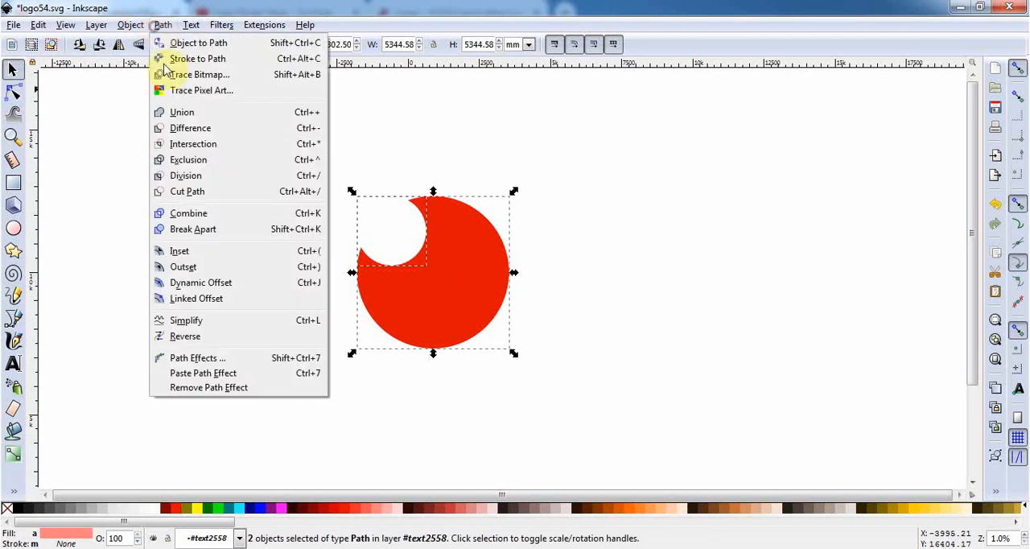
pyautogui.click(182, 129)
pyautogui.click(541, 283)
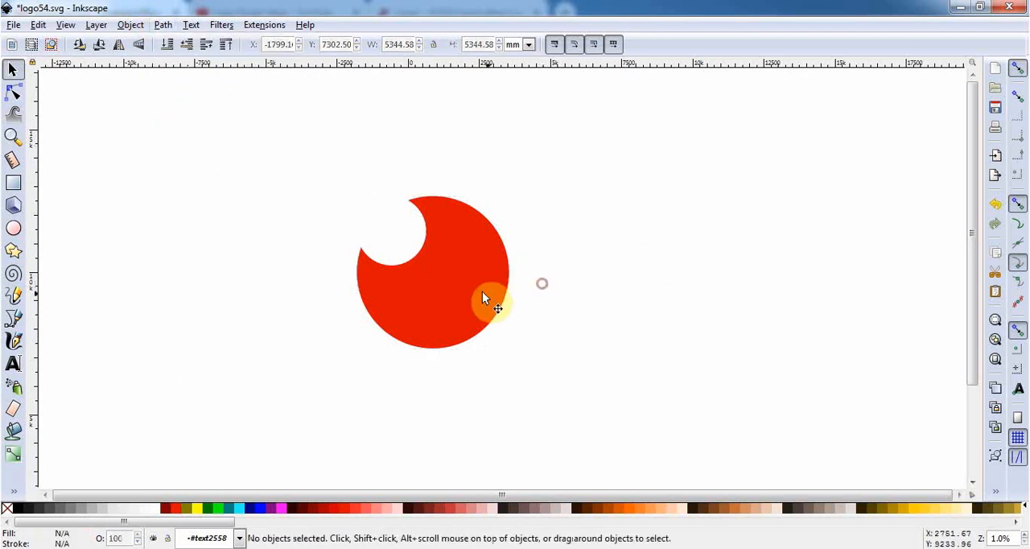
# Rotate the notched red circle clockwise until its notch sits centred at the top
pyautogui.click(481, 298)
pyautogui.click(483, 240)
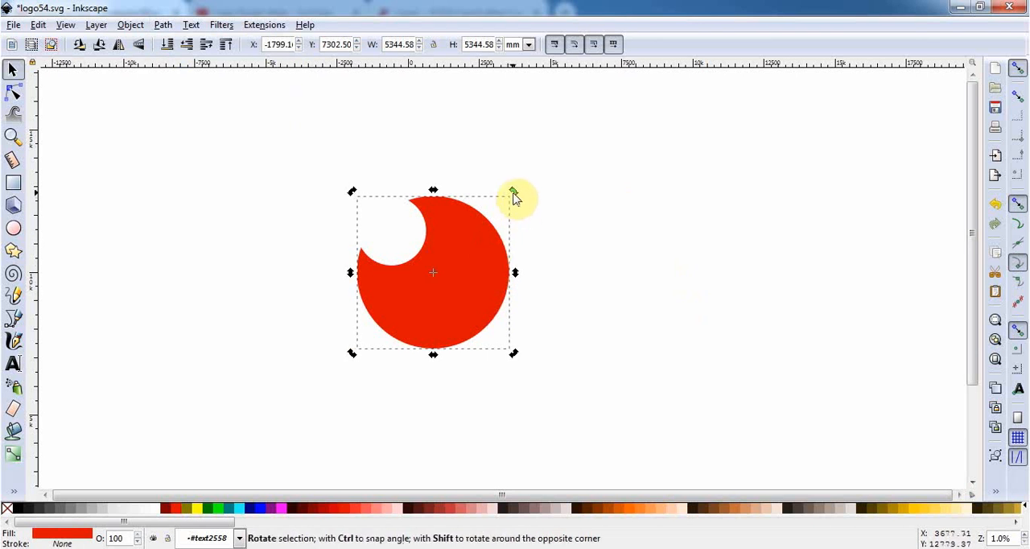
pyautogui.moveTo(515, 197); pyautogui.dragTo(529, 265)
pyautogui.click(587, 294)
# Delete the three lowest nodes of the notched circle's path
pyautogui.doubleClick(471, 309)
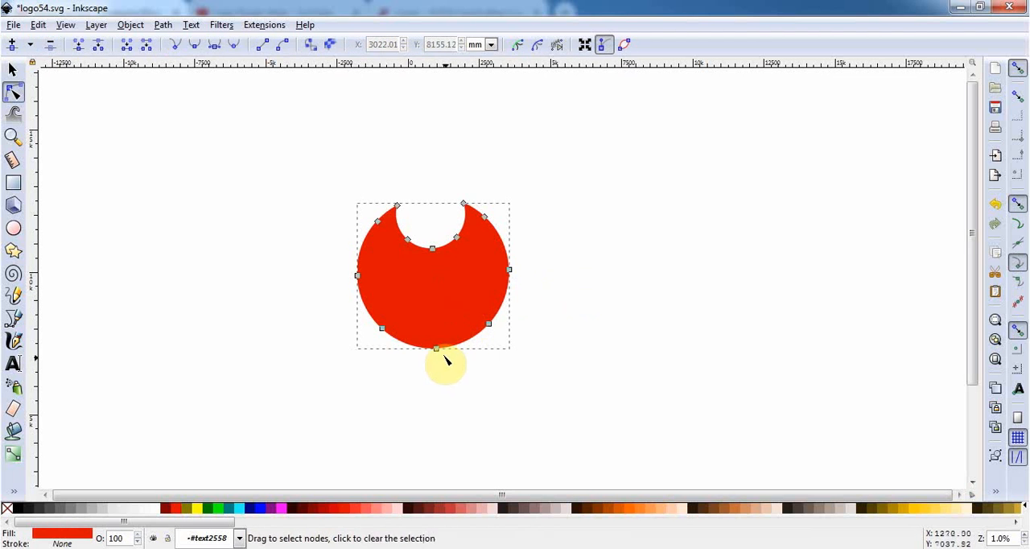
pyautogui.moveTo(510, 385); pyautogui.dragTo(361, 314)
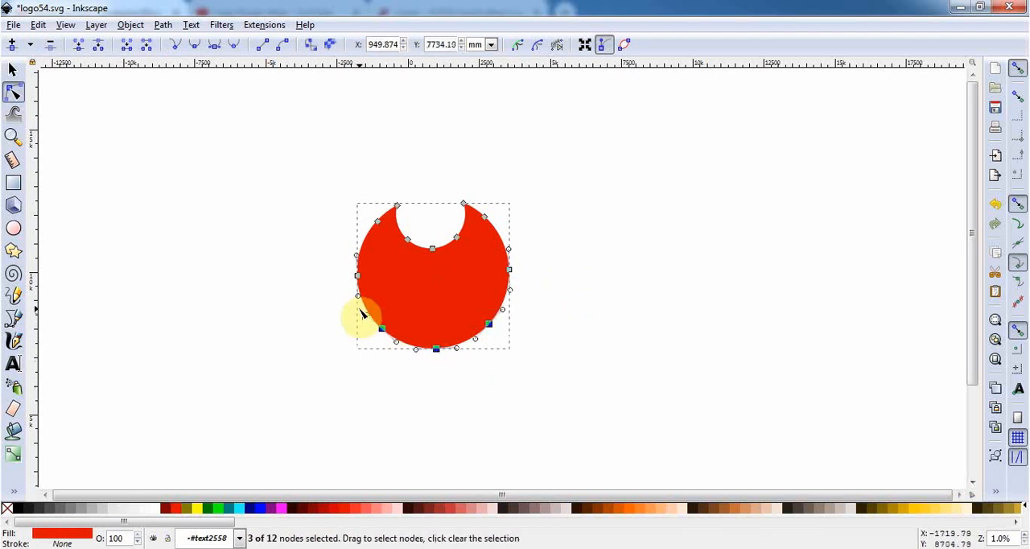
pyautogui.press('Delete')
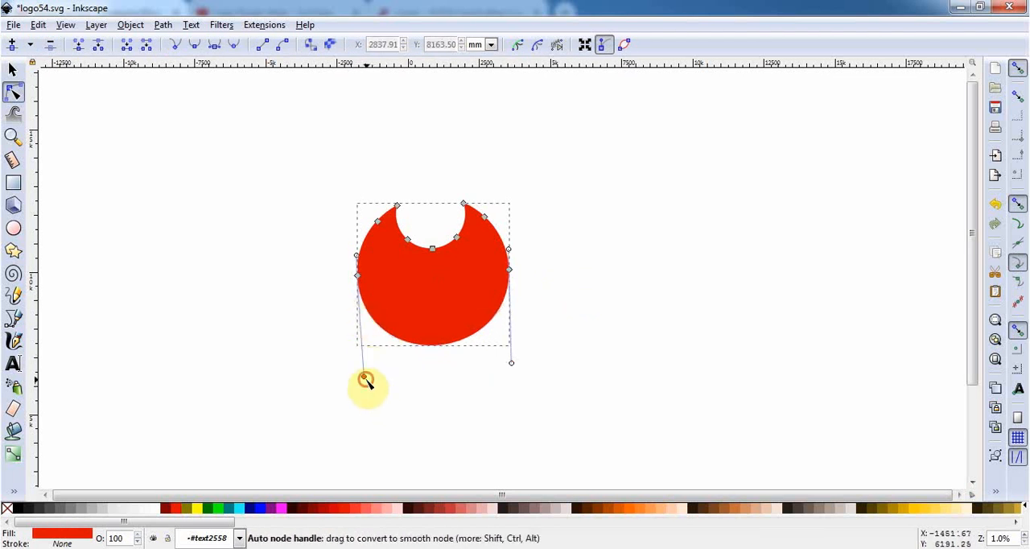
# Reshape the path's lower edge into a wave by pulling the handles of its left and right side nodes inward
pyautogui.moveTo(363, 376); pyautogui.dragTo(456, 237)
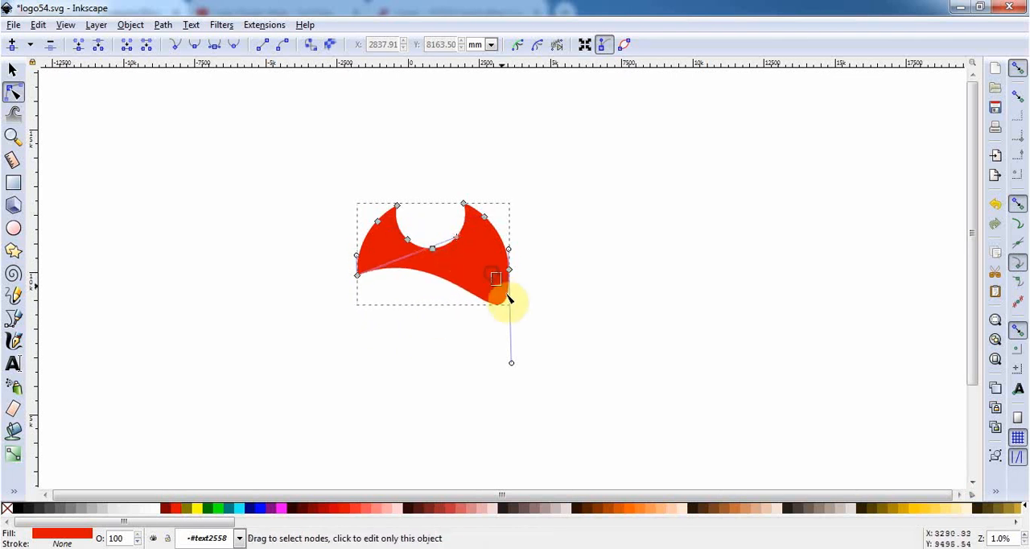
pyautogui.moveTo(508, 295); pyautogui.dragTo(510, 295)
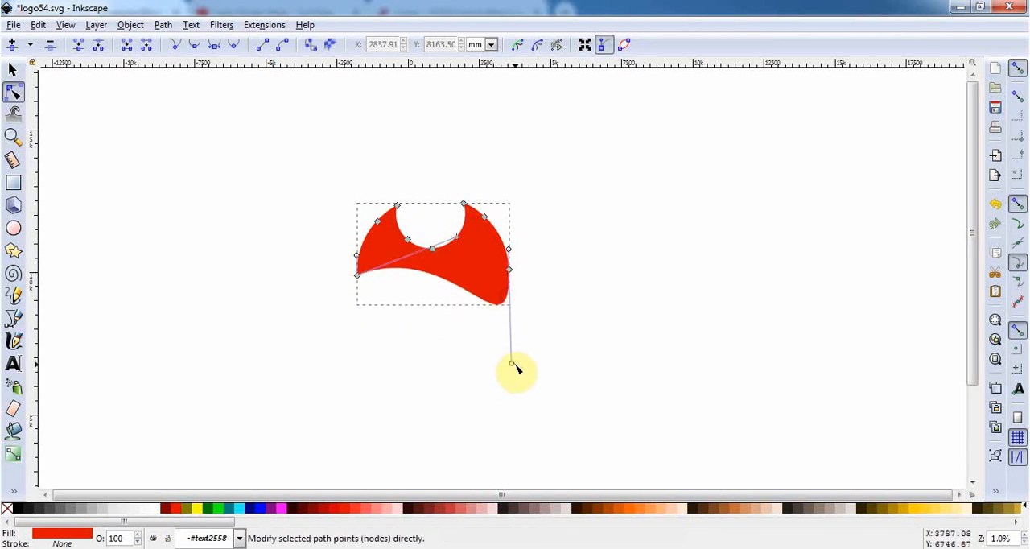
pyautogui.moveTo(511, 363); pyautogui.dragTo(484, 356)
pyautogui.click(12, 70)
pyautogui.click(176, 159)
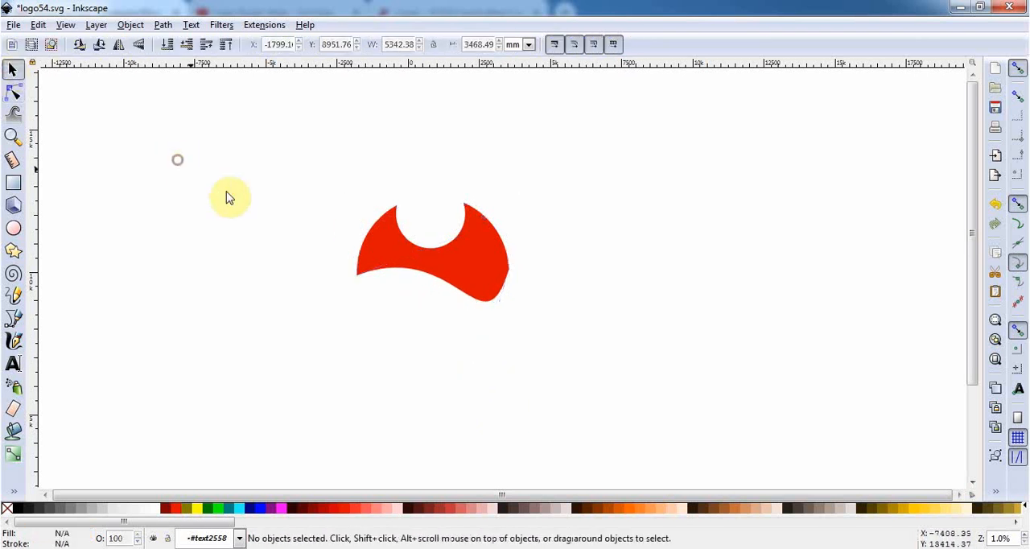
# Delete the node on the shape's right side and pull the upper-right node's handle inward to curve the right edge
pyautogui.doubleClick(500, 291)
pyautogui.moveTo(540, 287); pyautogui.dragTo(495, 257)
pyautogui.press('Delete')
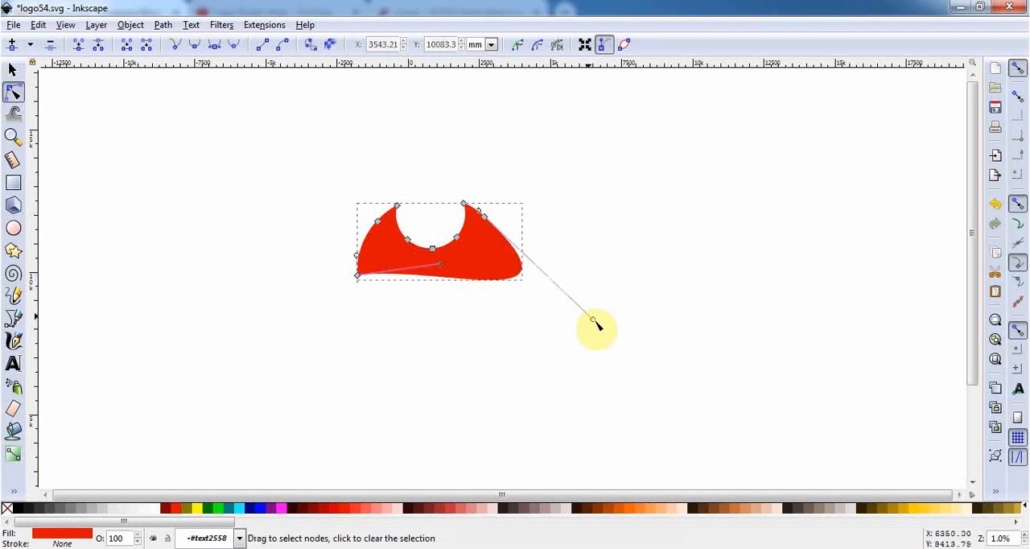
pyautogui.moveTo(590, 318); pyautogui.dragTo(474, 283)
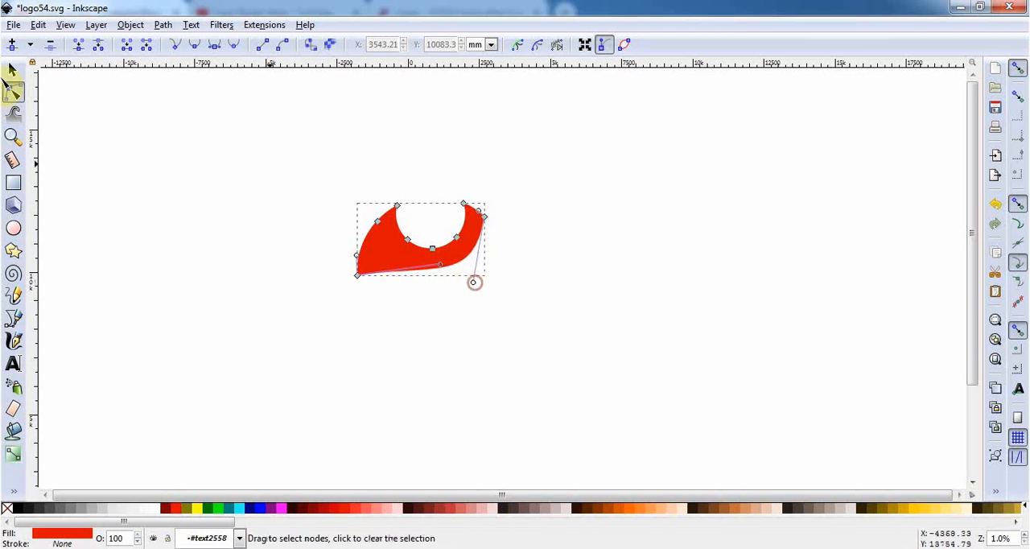
pyautogui.click(11, 71)
pyautogui.click(648, 362)
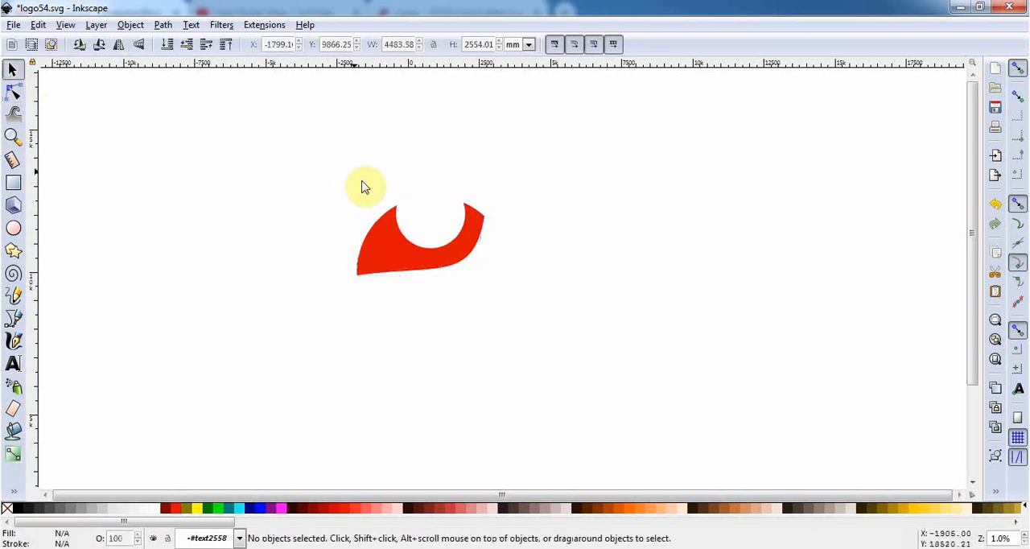
# Make the node at the shape's upper-right tip smooth to round that corner
pyautogui.doubleClick(469, 256)
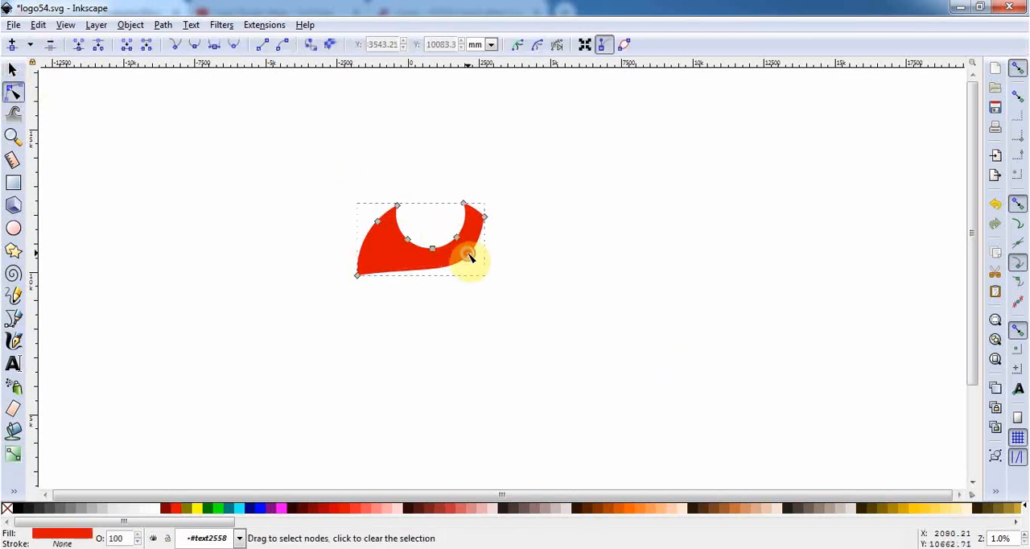
pyautogui.click(474, 210)
pyautogui.click(203, 46)
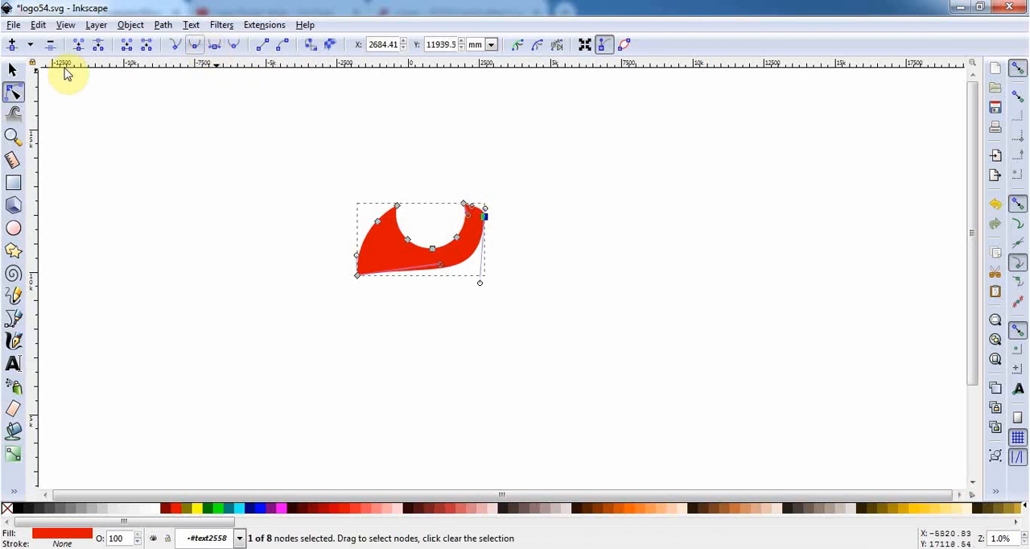
pyautogui.click(11, 70)
pyautogui.click(134, 218)
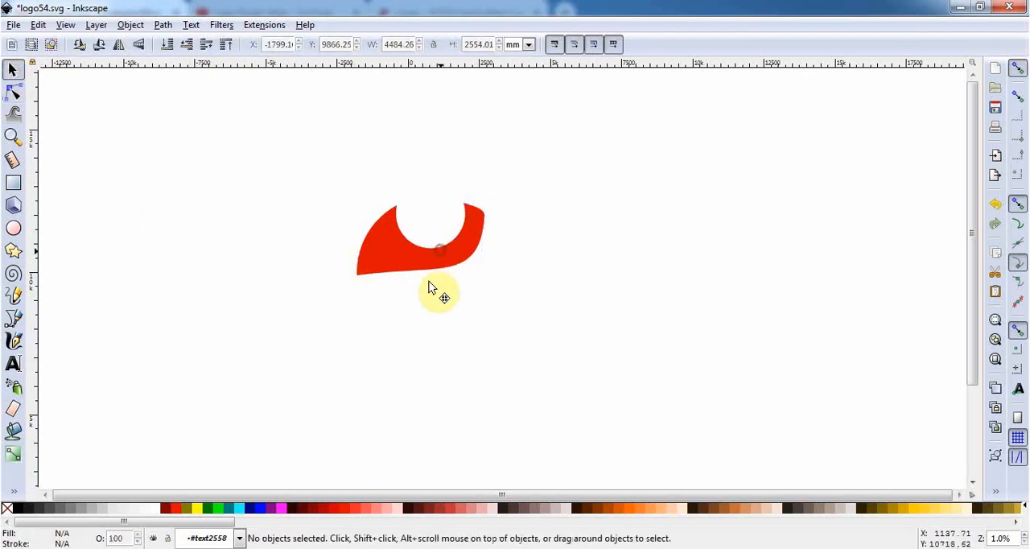
# Duplicate the shape as a horizontally flipped copy and align it level to the right, overlapping the original
pyautogui.moveTo(429, 288); pyautogui.dragTo(422, 290)
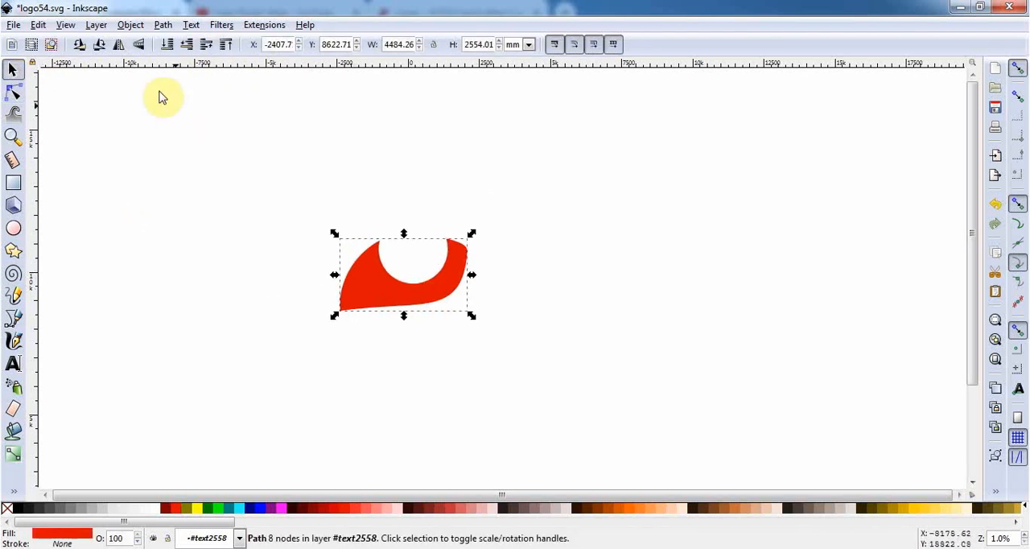
pyautogui.click(125, 53)
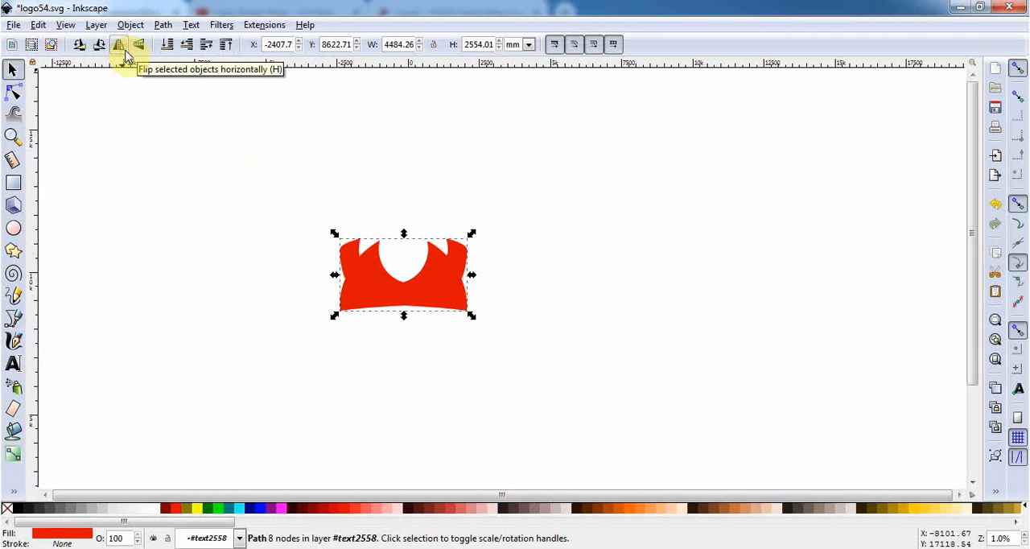
pyautogui.click(125, 54)
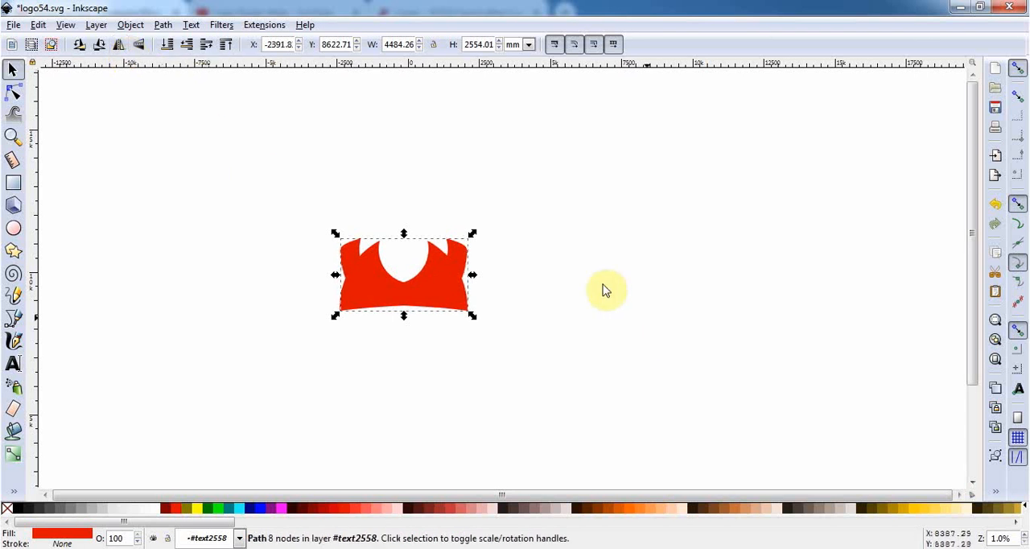
pyautogui.moveTo(418, 303); pyautogui.dragTo(487, 304)
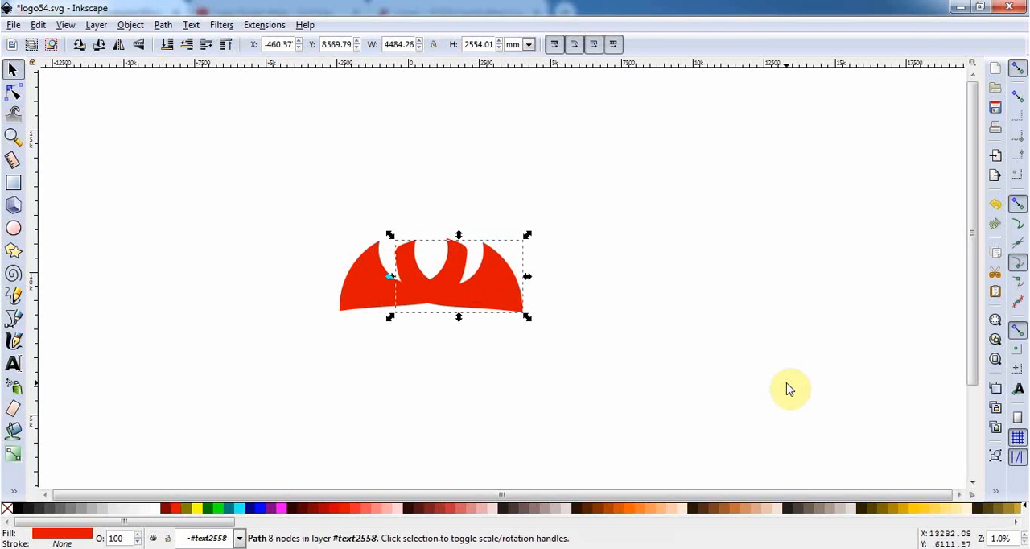
pyautogui.hotkey('shift', 'Up')
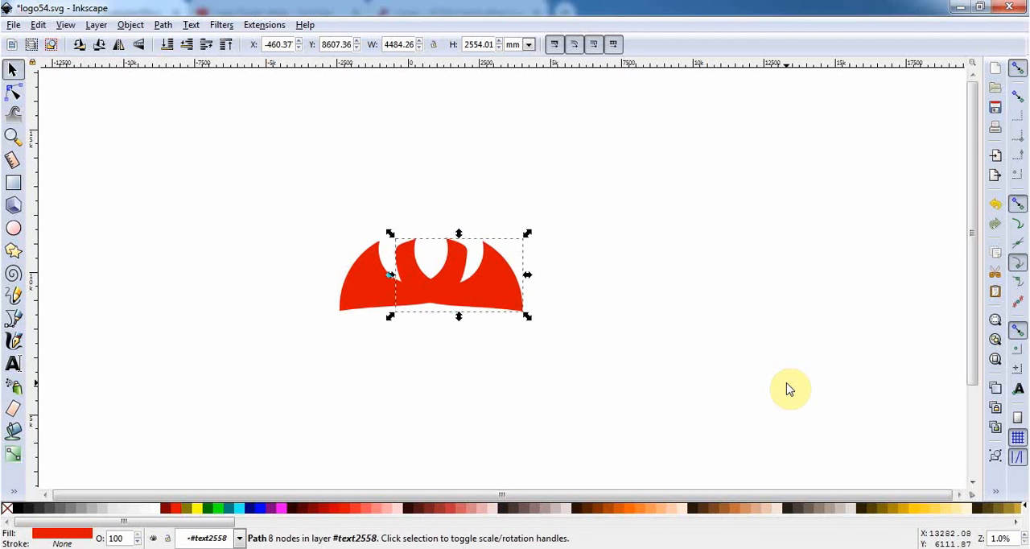
pyautogui.click(587, 375)
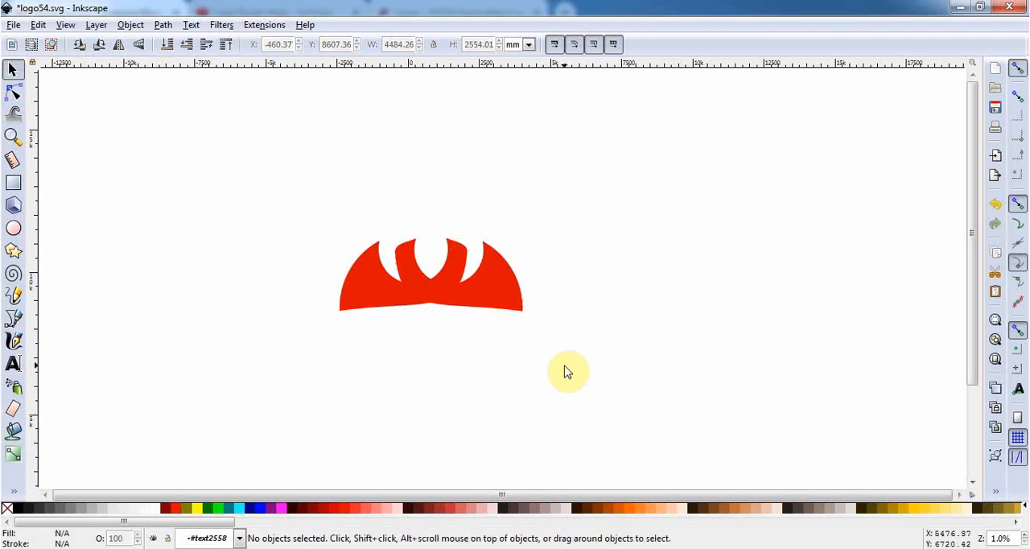
# Duplicate both halves as a vertically flipped copy and snap it directly below the originals
pyautogui.moveTo(563, 365); pyautogui.dragTo(280, 201)
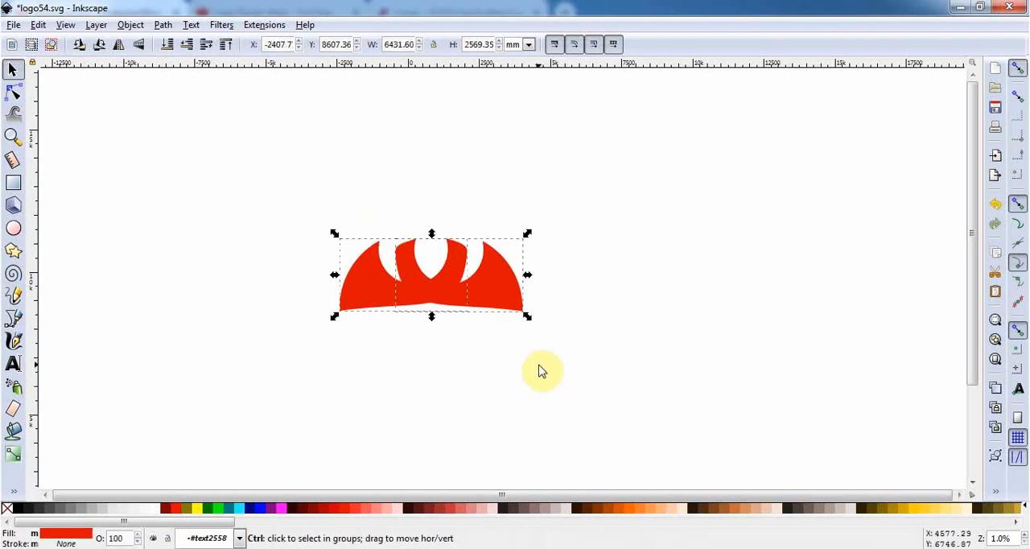
pyautogui.click(140, 50)
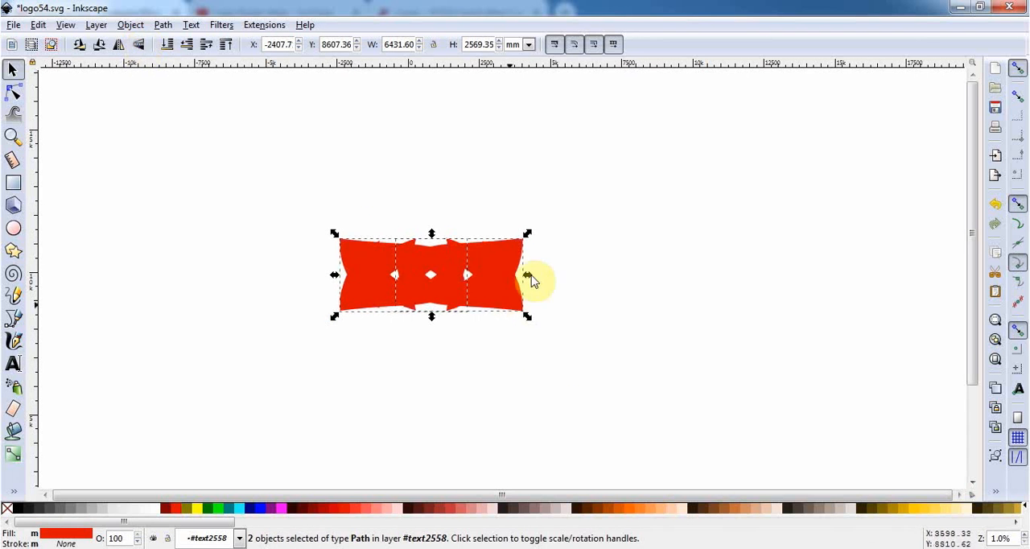
pyautogui.moveTo(510, 268); pyautogui.dragTo(509, 334)
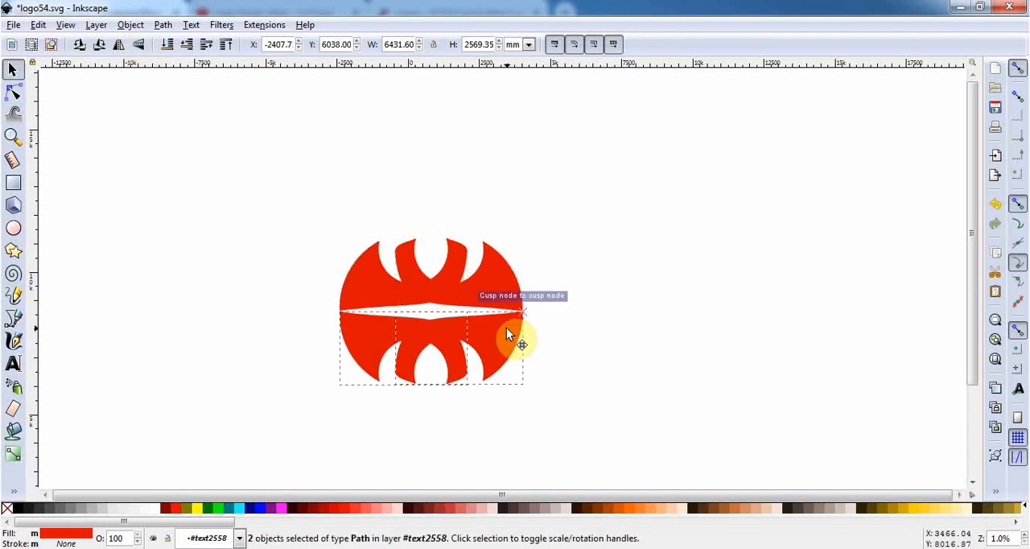
pyautogui.click(617, 328)
# Scale all four pieces down together to about 4368 by 3490 mm
pyautogui.moveTo(654, 415); pyautogui.dragTo(287, 200)
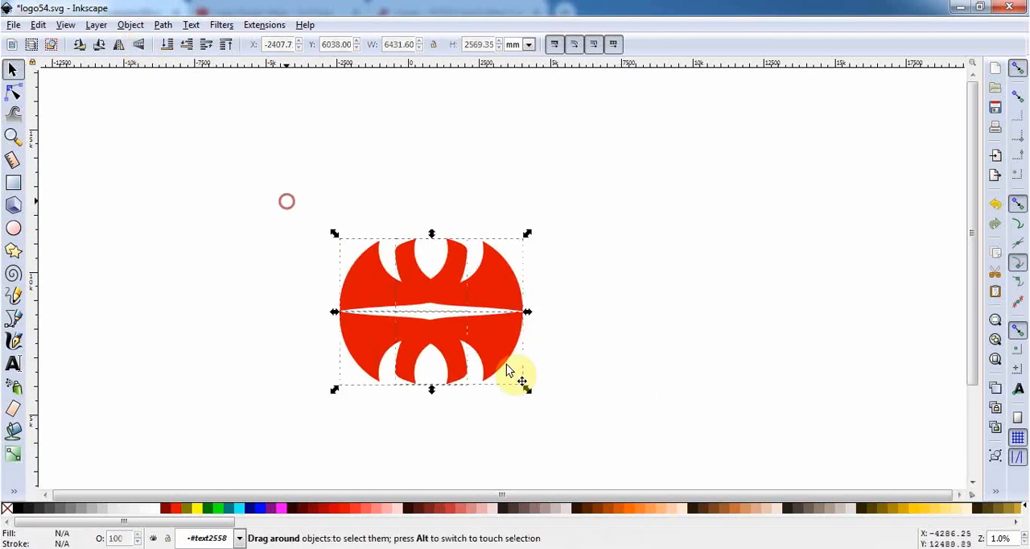
pyautogui.moveTo(523, 387); pyautogui.dragTo(576, 297)
pyautogui.press('ctrl')
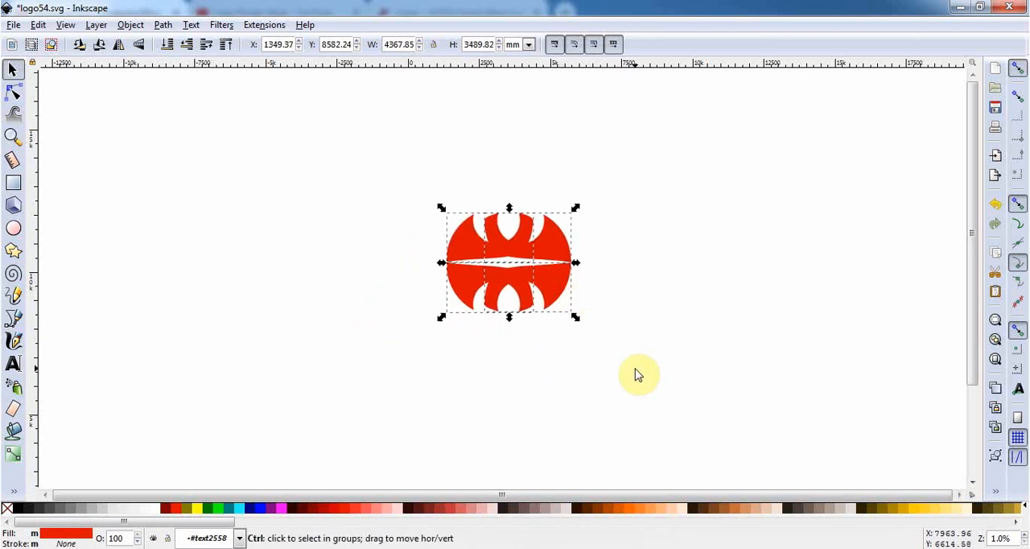
# Fill all four pieces with a pinkish-red palette colour
pyautogui.click(617, 523)
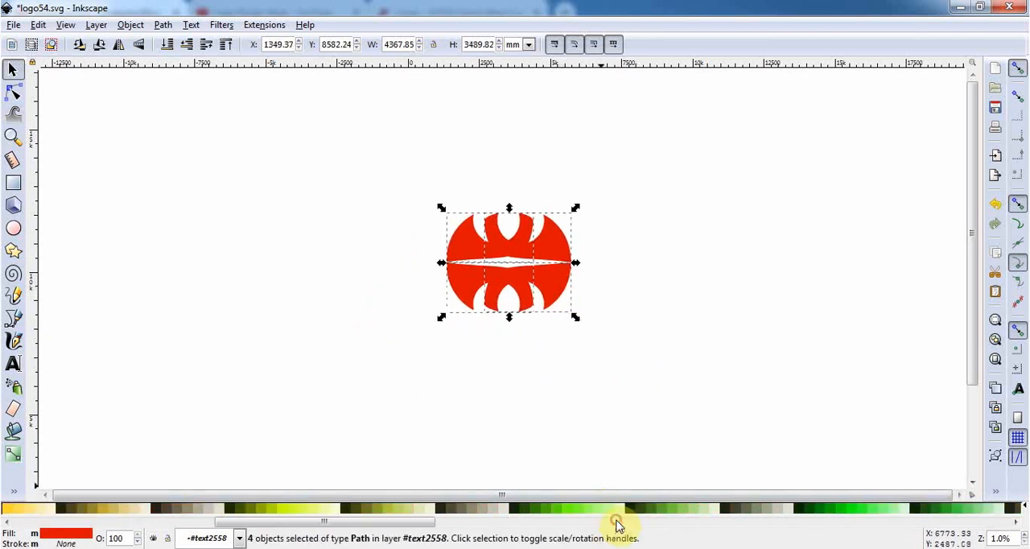
pyautogui.click(732, 523)
pyautogui.click(786, 523)
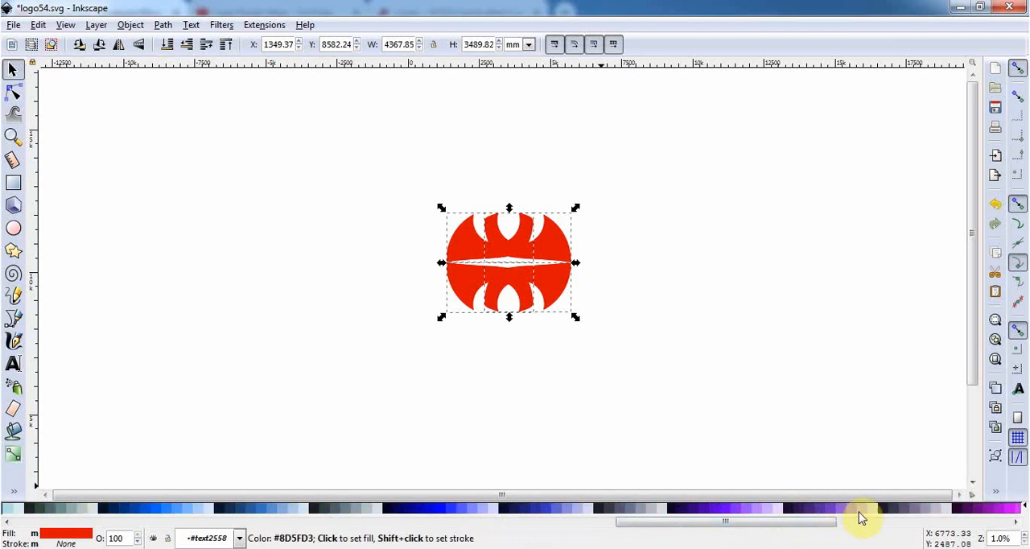
pyautogui.click(876, 522)
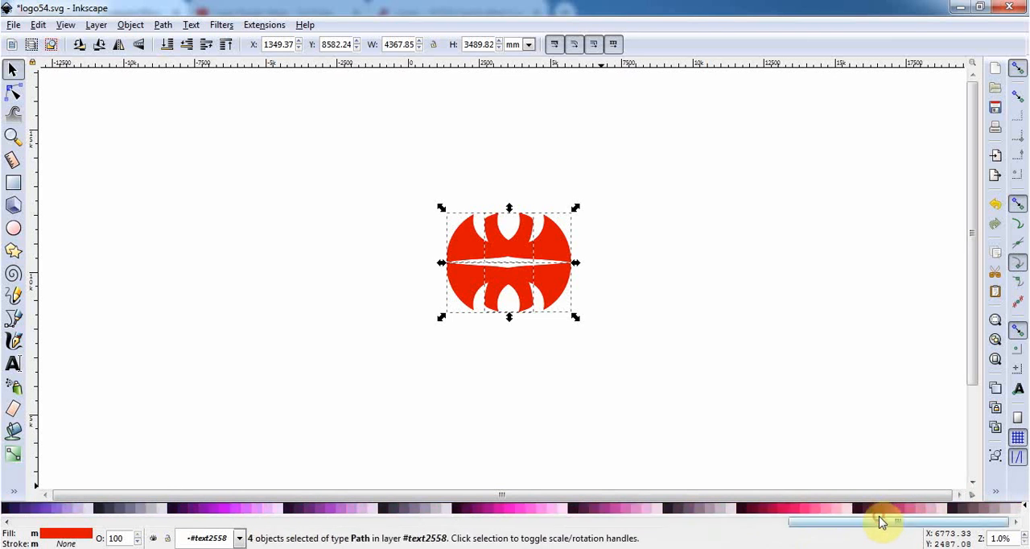
pyautogui.click(793, 513)
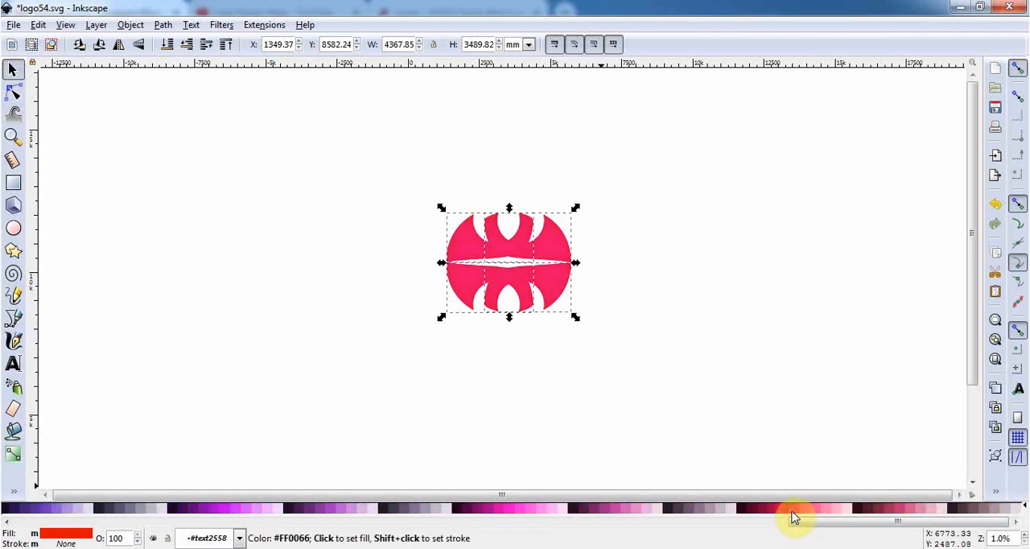
# Change the flat fill of all four emblem pieces to a linear gradient
pyautogui.click(14, 491)
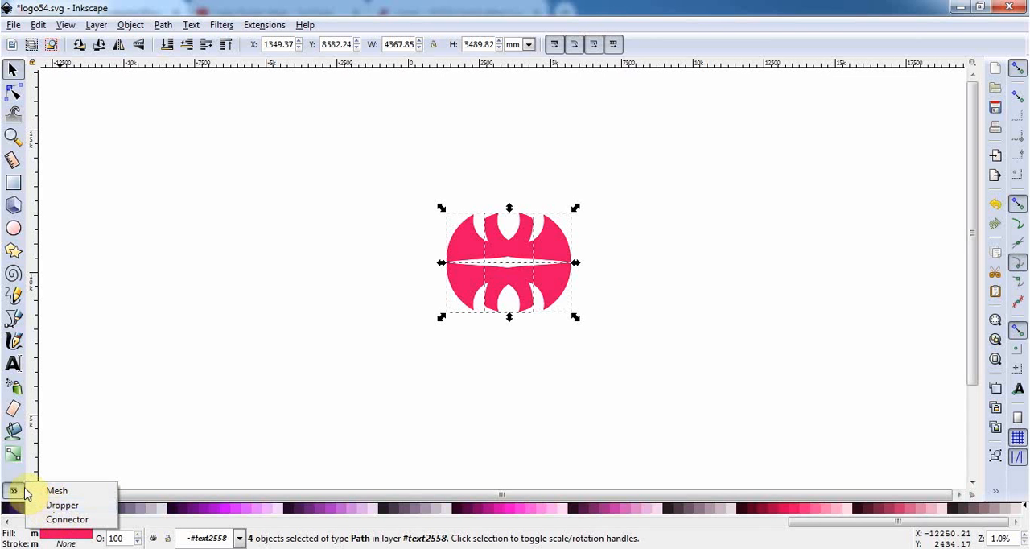
pyautogui.click(18, 489)
pyautogui.click(54, 538)
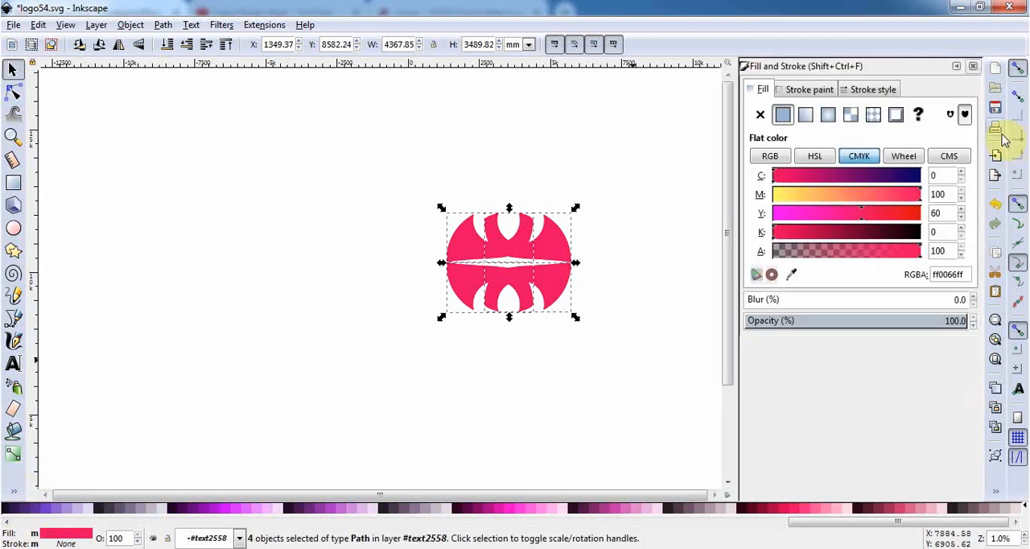
pyautogui.click(806, 116)
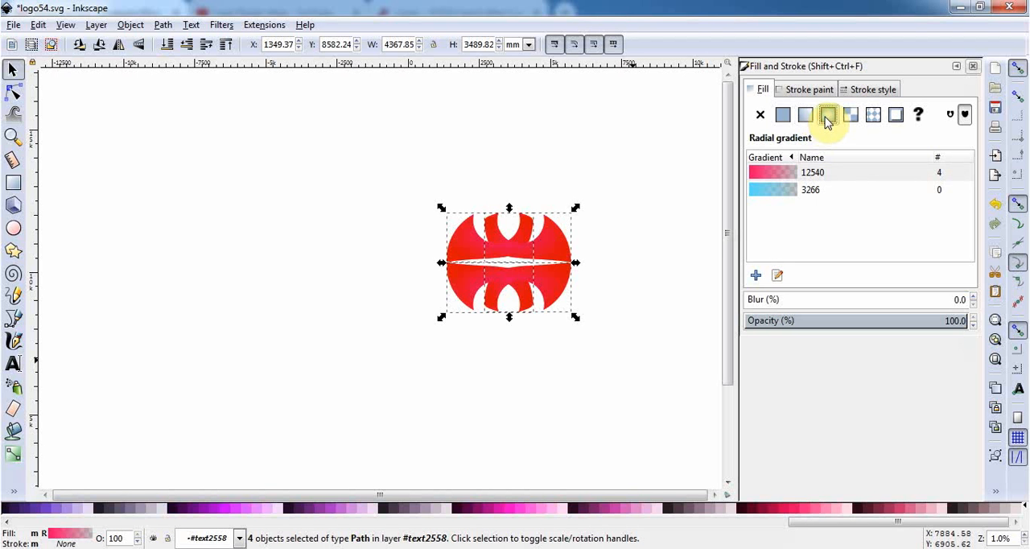
pyautogui.click(806, 118)
pyautogui.click(631, 356)
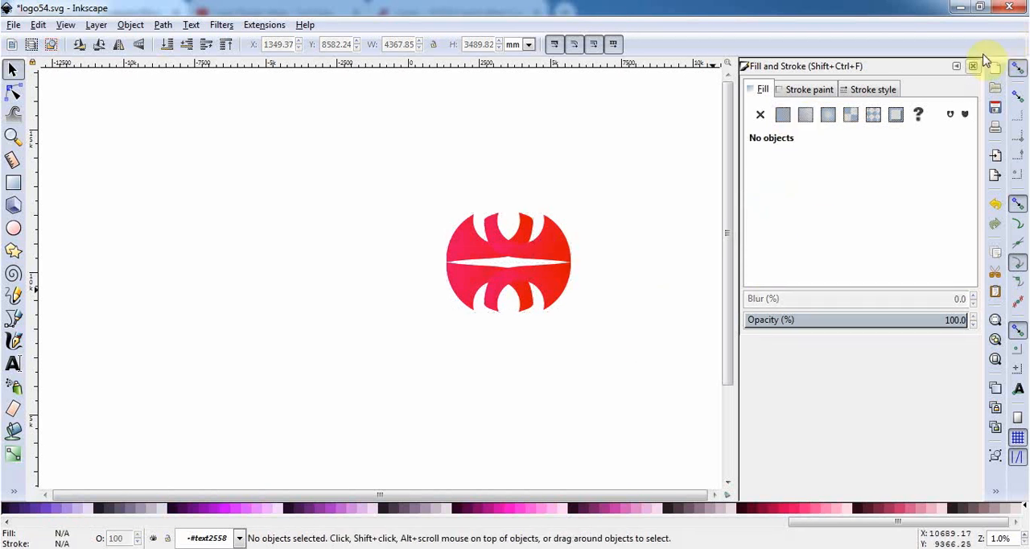
# Draw a closed diamond path about 4365 by 742 mm with the Bezier tool, covering the white gap across the emblem's middle
pyautogui.scroll(4, 541, 310)
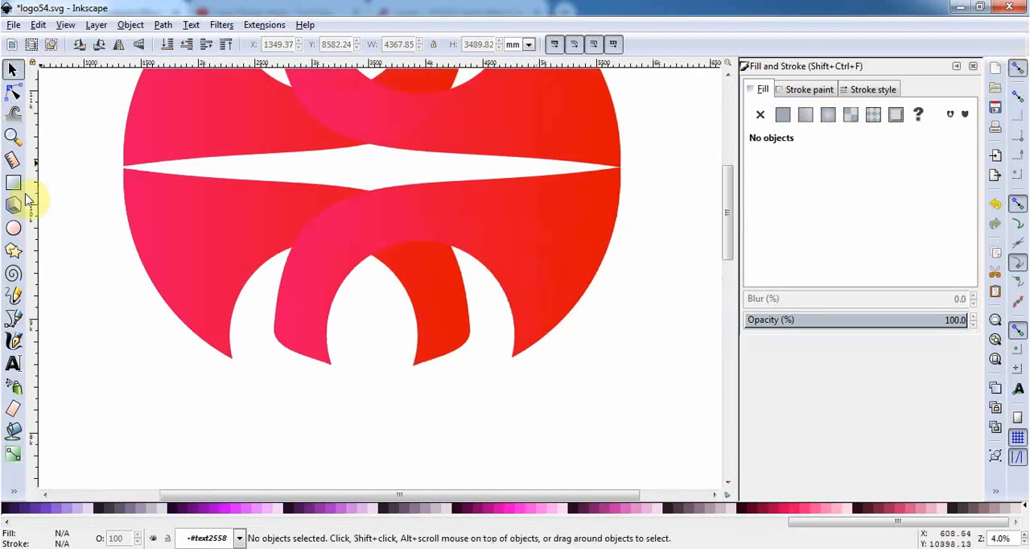
pyautogui.click(12, 320)
pyautogui.click(123, 166)
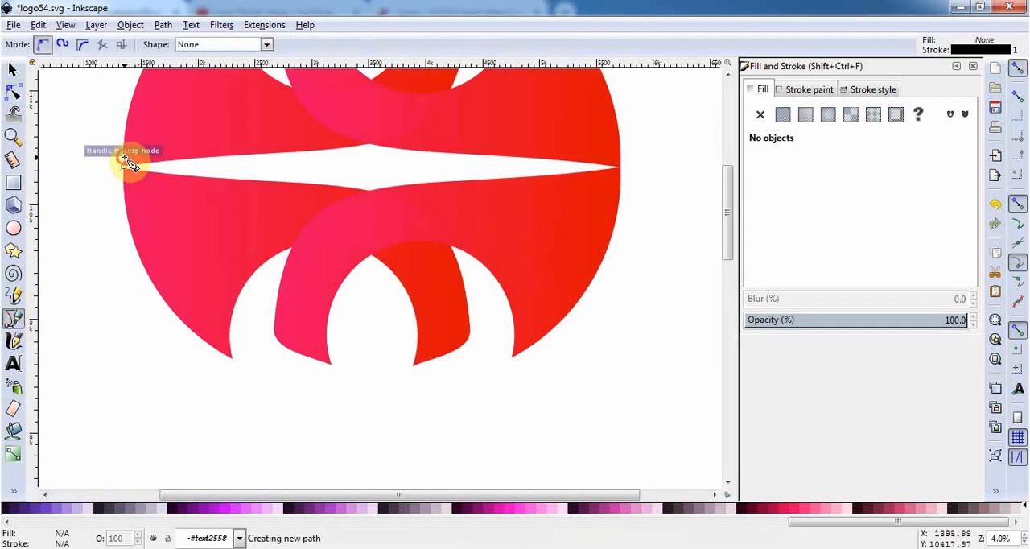
pyautogui.click(387, 120)
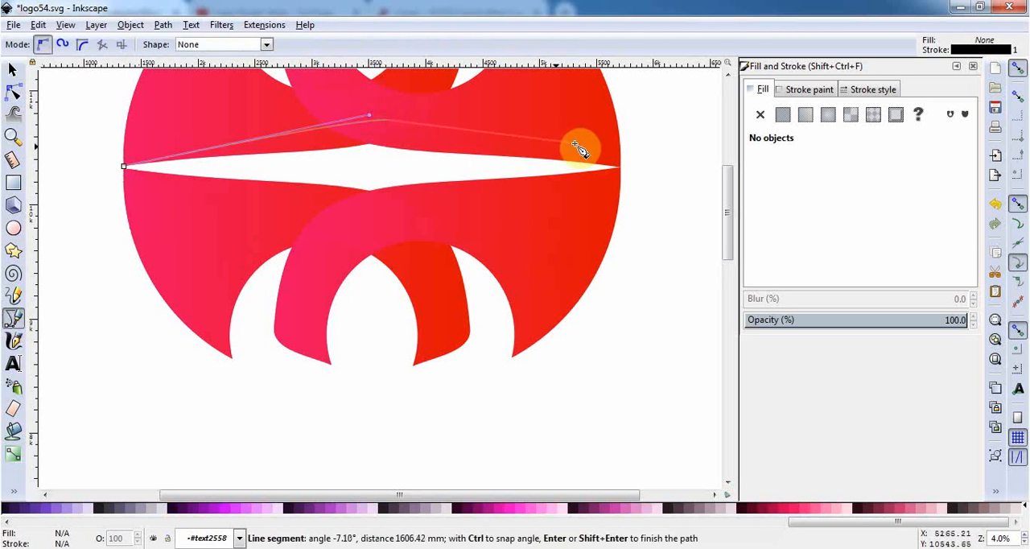
pyautogui.click(618, 166)
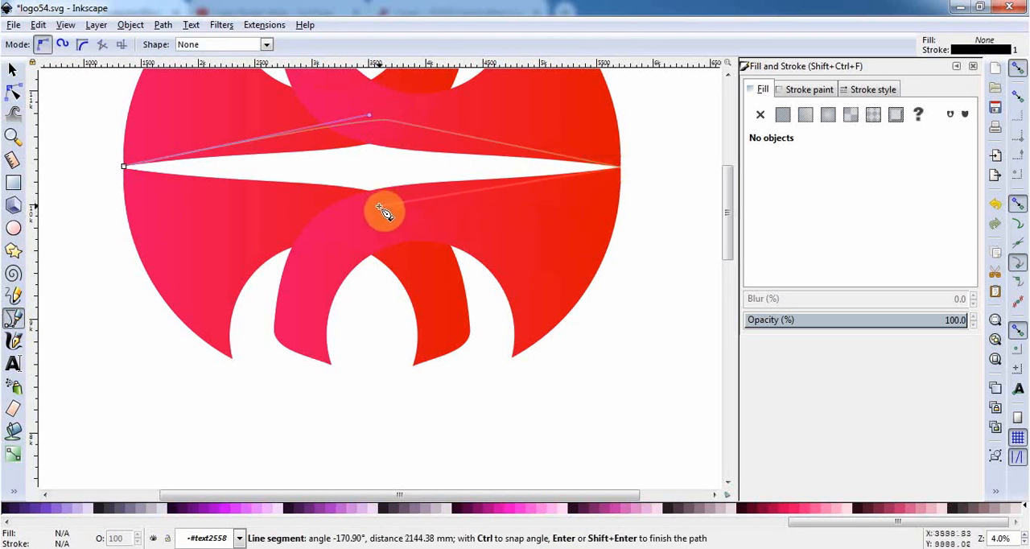
pyautogui.click(374, 203)
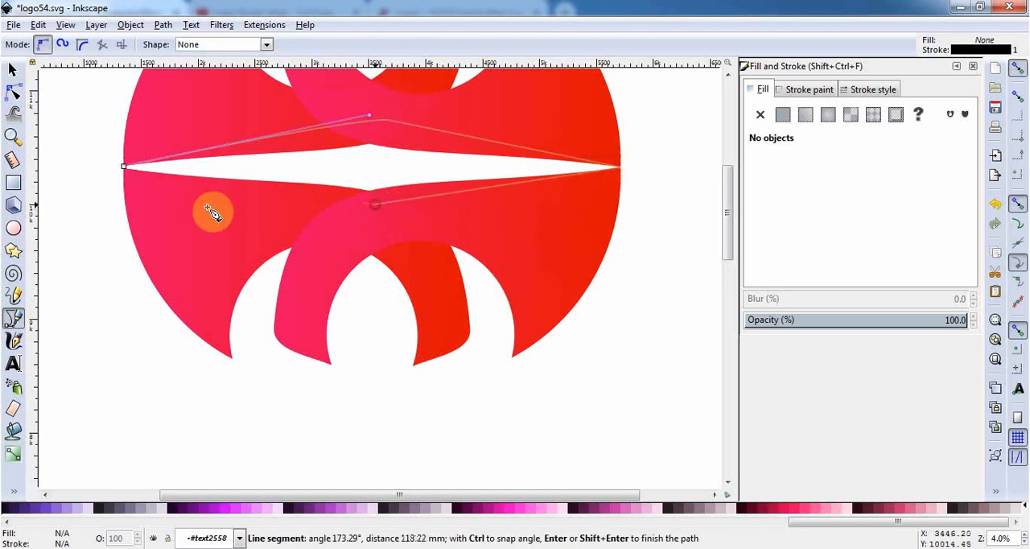
pyautogui.click(125, 170)
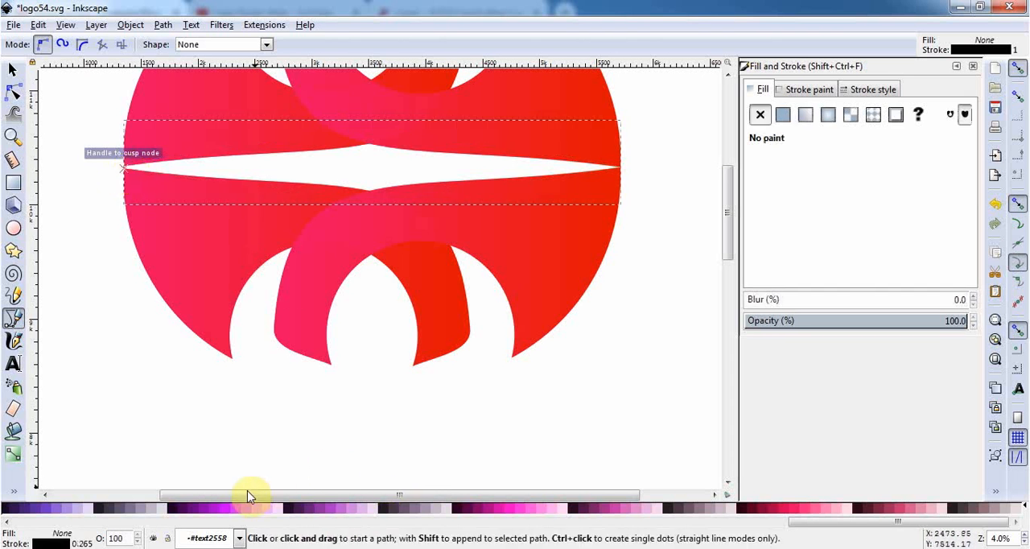
# Fill the diamond with golden yellow #FFCC00
pyautogui.moveTo(890, 527); pyautogui.dragTo(225, 527)
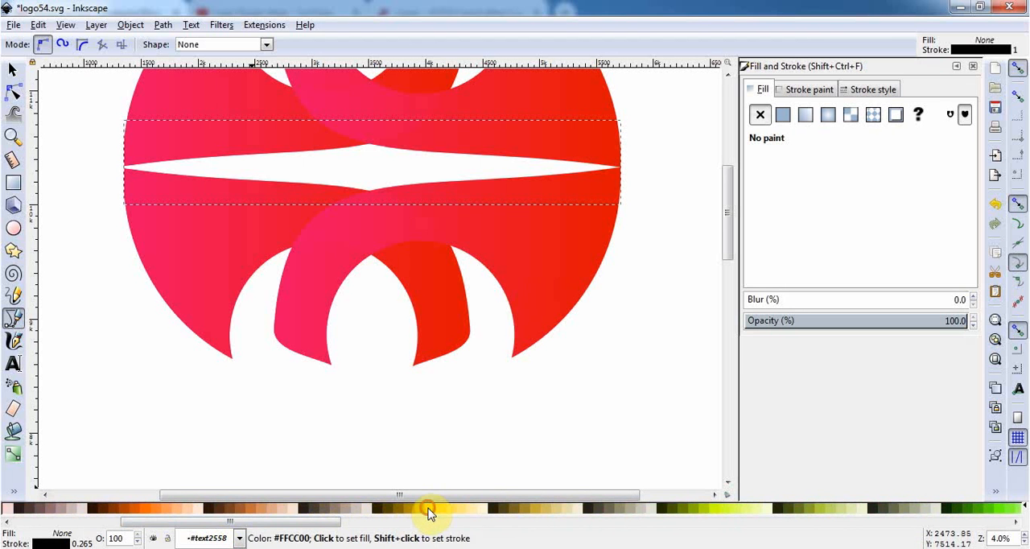
pyautogui.click(424, 509)
pyautogui.click(11, 68)
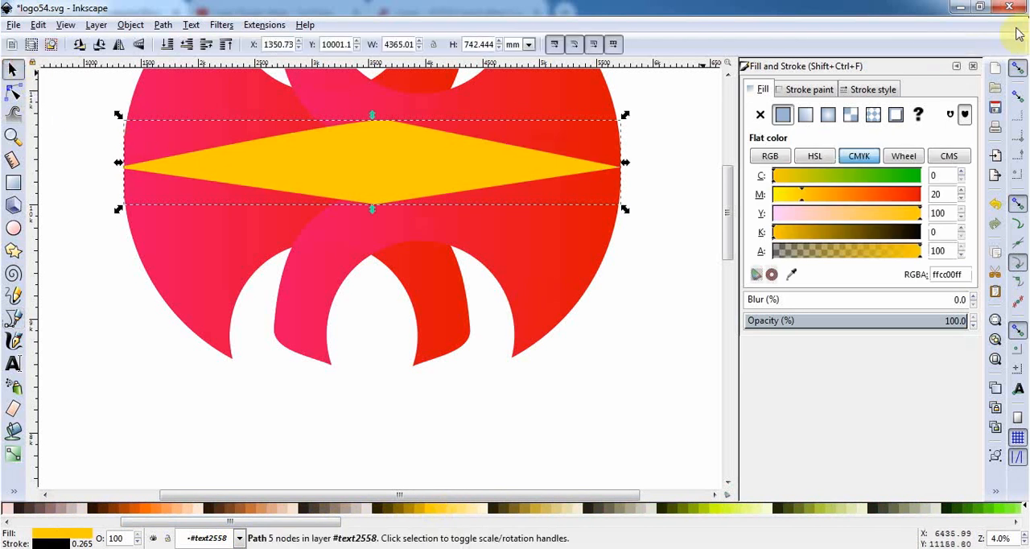
pyautogui.click(971, 67)
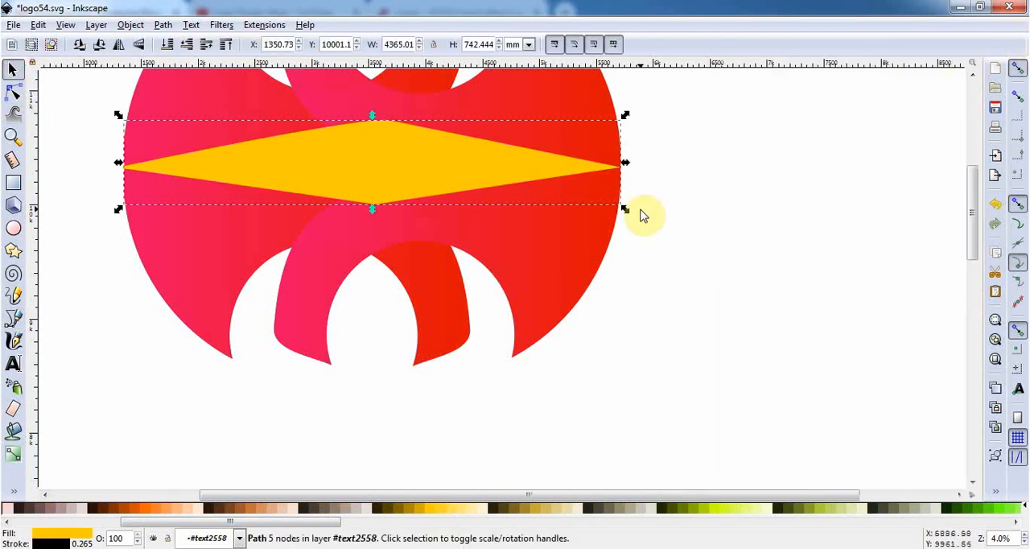
# Recolour the front copy of the diamond pale yellow #FFEEAA and give it a radial gradient fill
pyautogui.keyDown('ctrl'); pyautogui.scroll(-2, 598, 221); pyautogui.keyUp('ctrl')
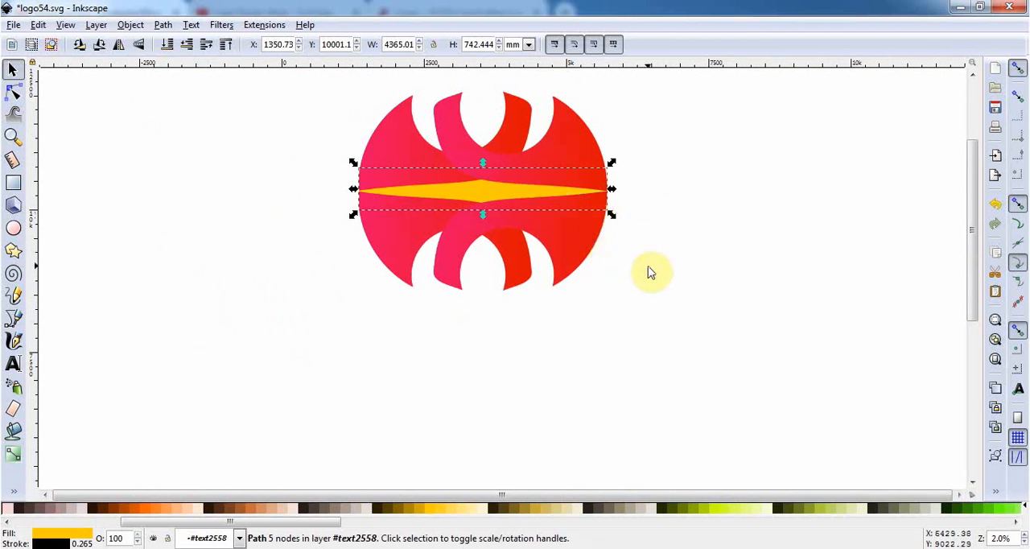
pyautogui.click(461, 509)
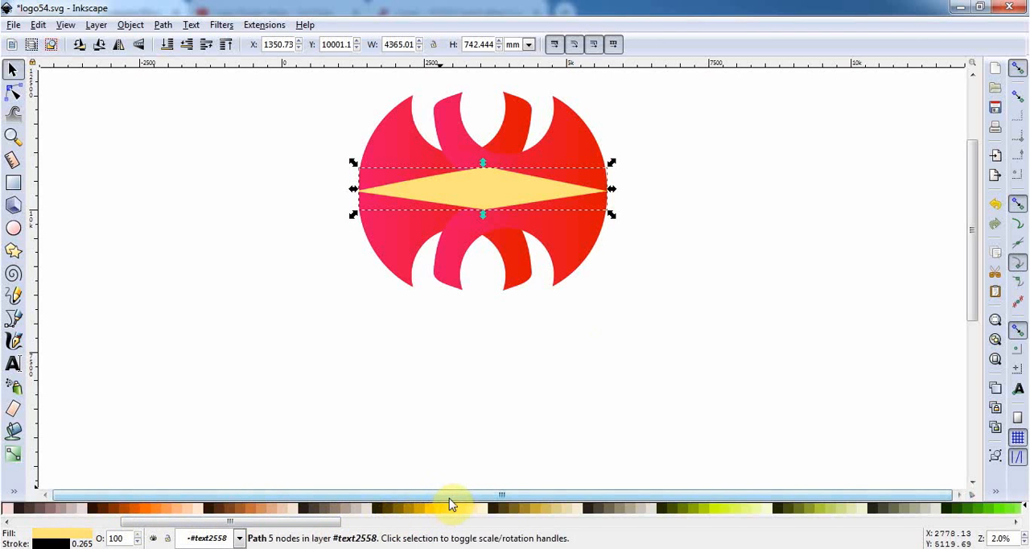
pyautogui.click(465, 511)
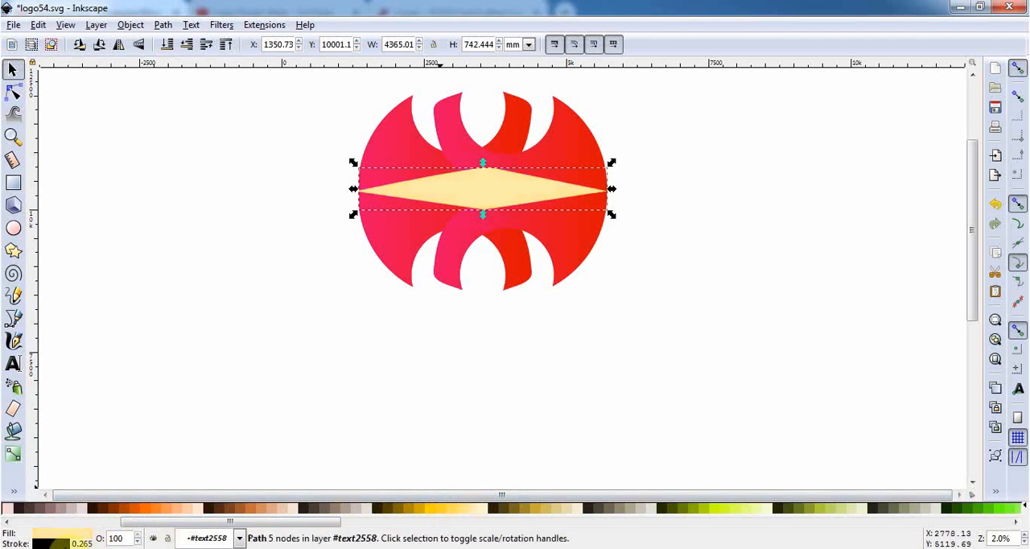
pyautogui.click(64, 538)
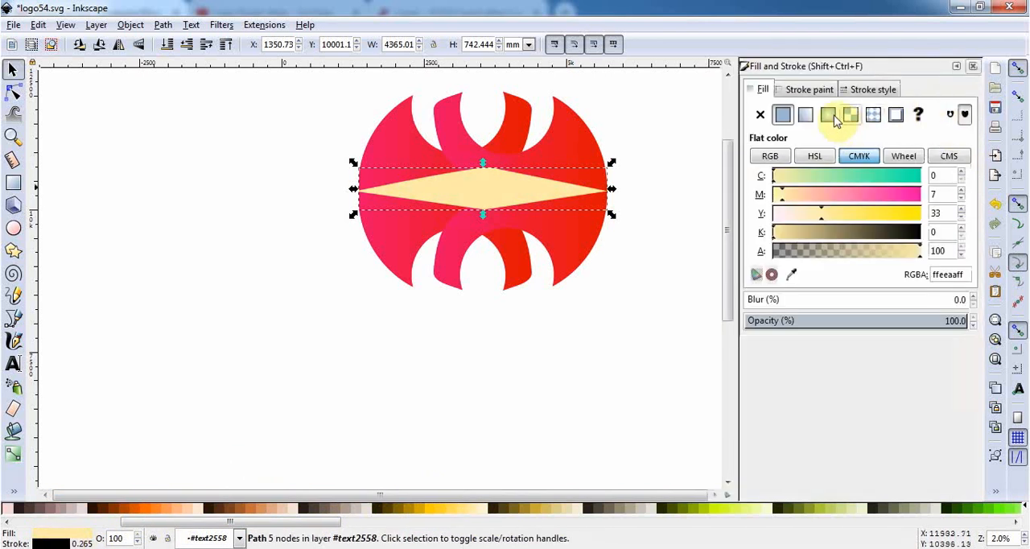
pyautogui.click(807, 114)
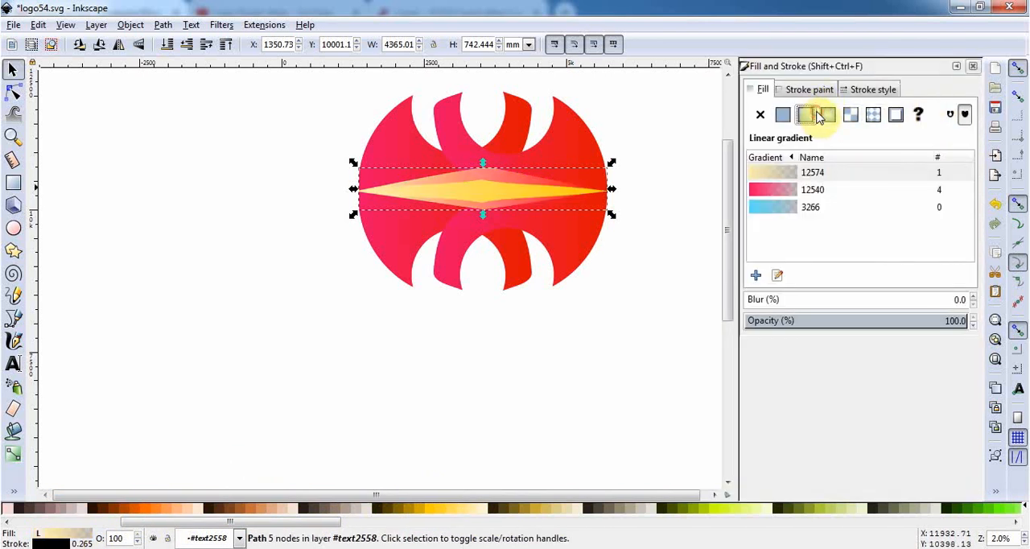
pyautogui.click(827, 115)
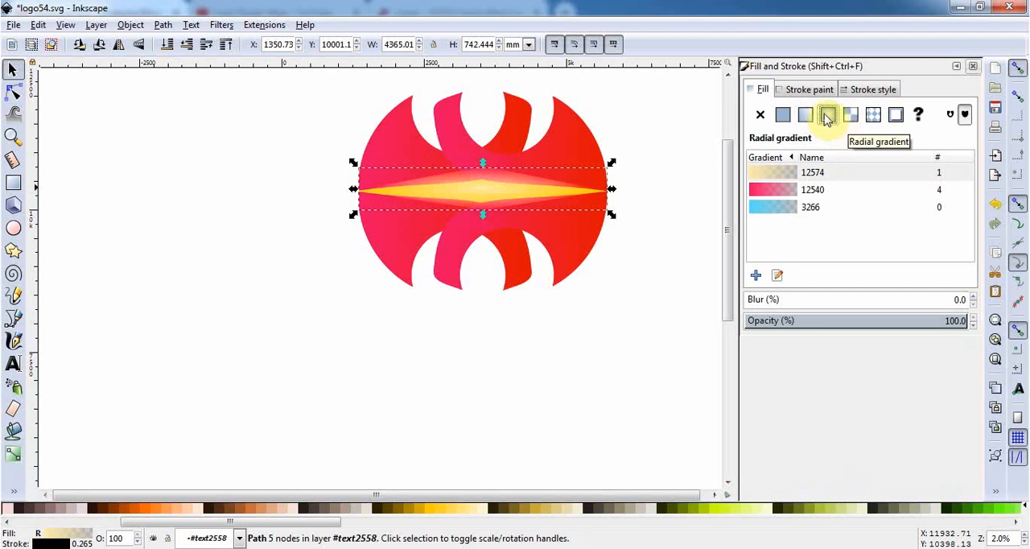
# Restack the gradient diamond behind the red pieces but in front of the golden copy, and deselect it
pyautogui.press('End')
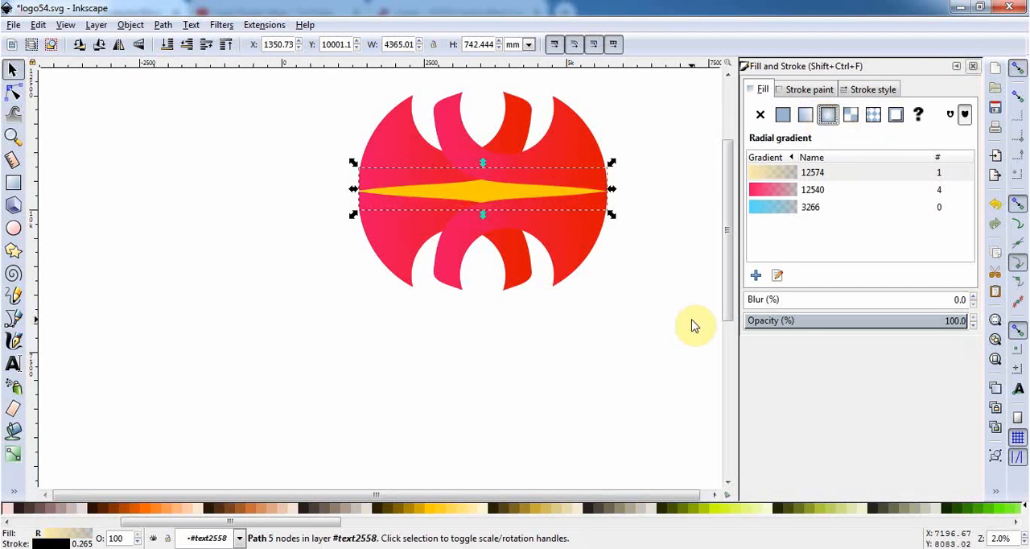
pyautogui.press('Home')
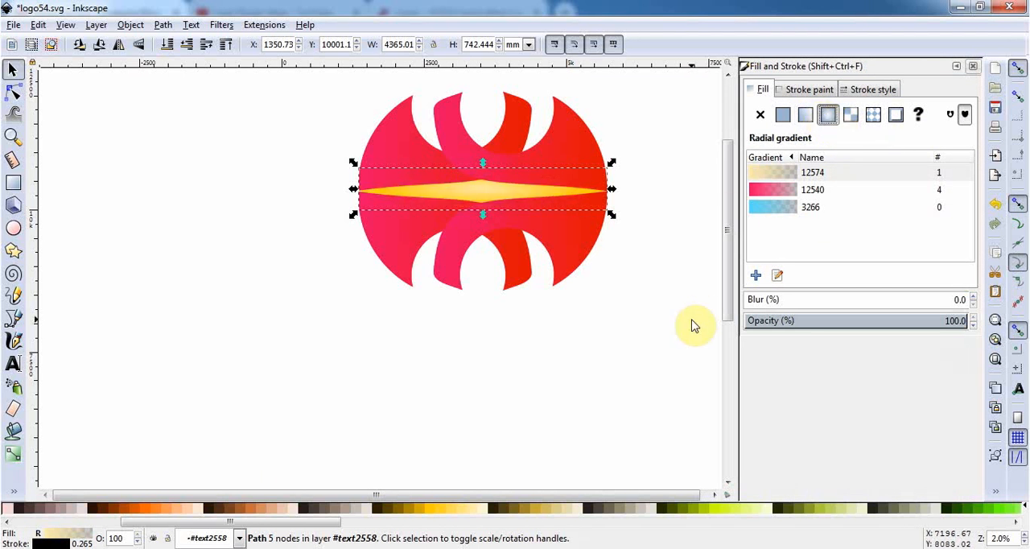
pyautogui.click(972, 67)
pyautogui.click(614, 287)
# Add the text "BRAND NAME" below the emblem
pyautogui.scroll(-2, 613, 286)
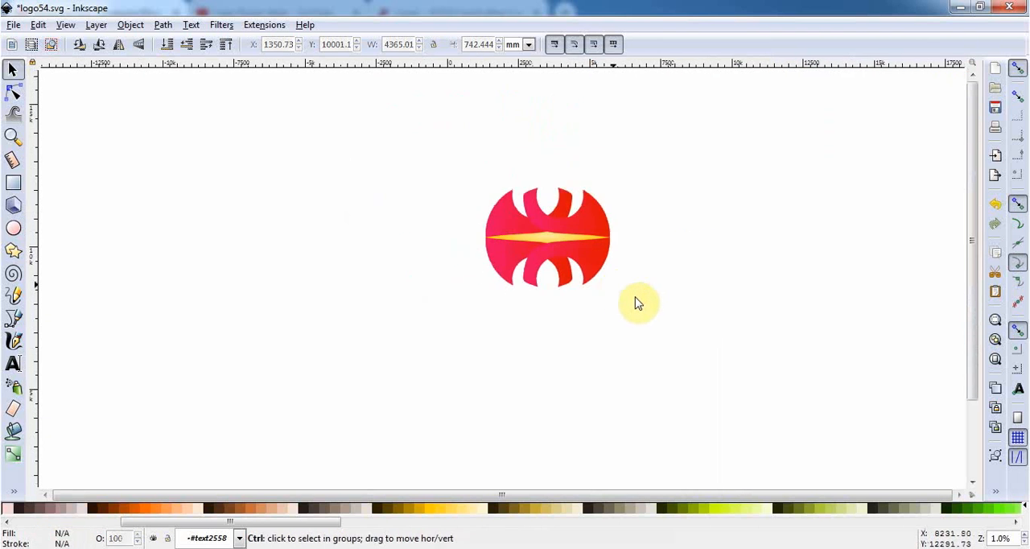
pyautogui.scroll(1, 774, 331)
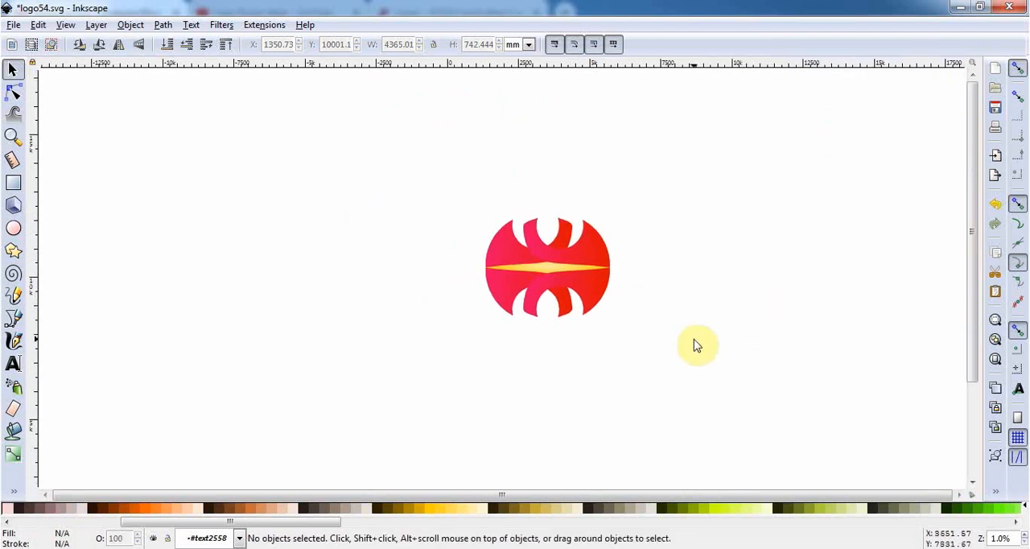
pyautogui.scroll(-1, 702, 337)
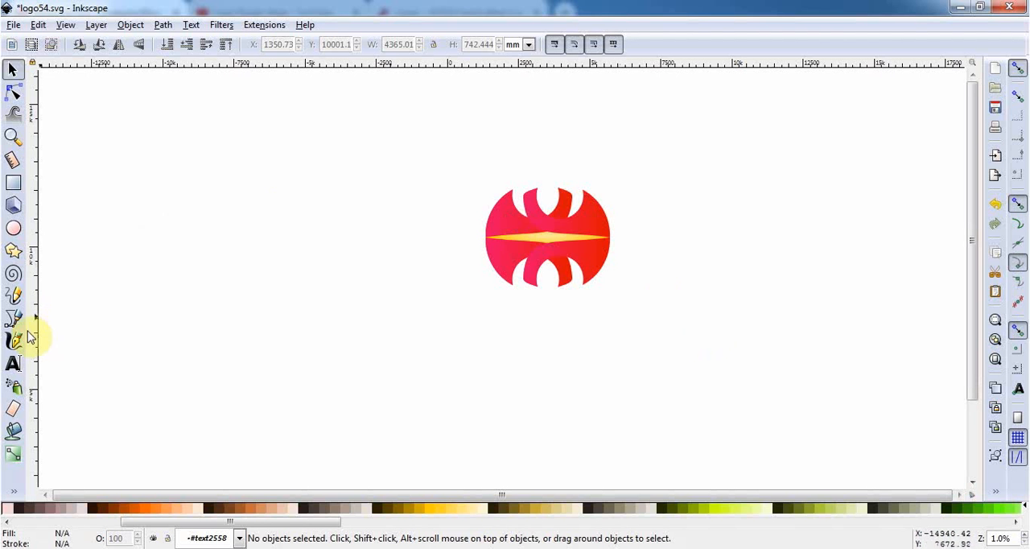
pyautogui.click(17, 365)
pyautogui.click(509, 330)
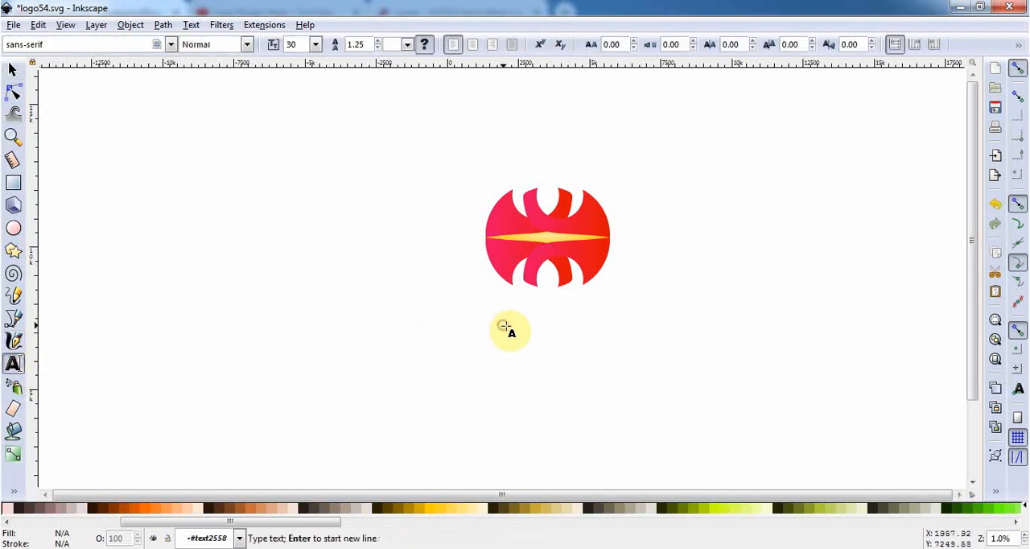
pyautogui.write('L')
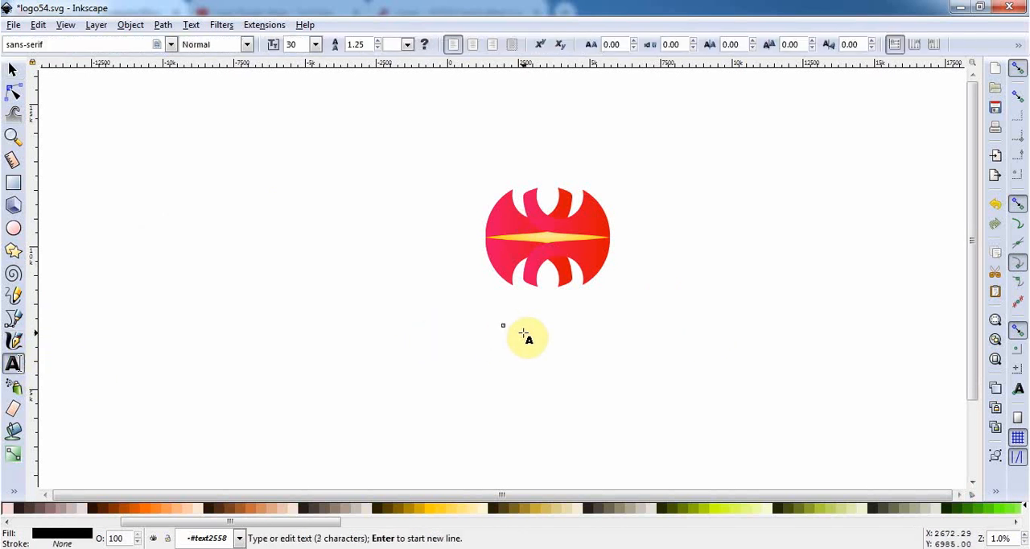
pyautogui.write('RAND NAME')
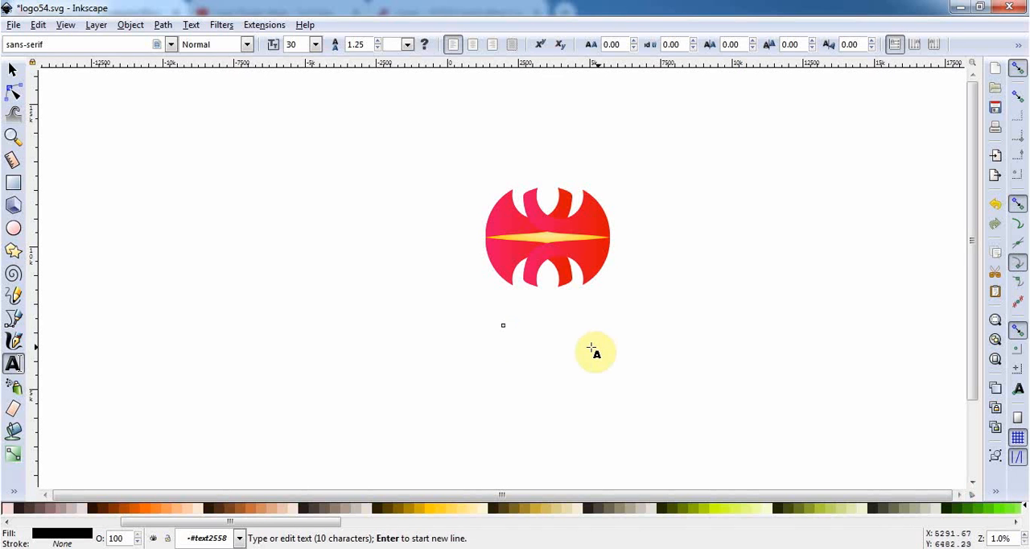
pyautogui.click(13, 70)
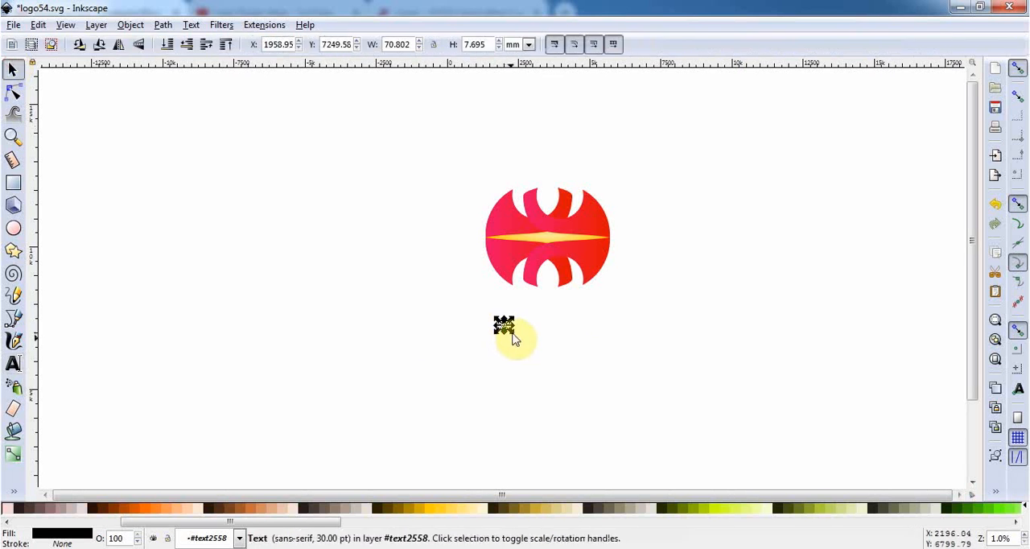
# Enlarge the text proportionally to about 7056 by 767 mm and centre it just below the emblem
pyautogui.moveTo(510, 335); pyautogui.dragTo(579, 380)
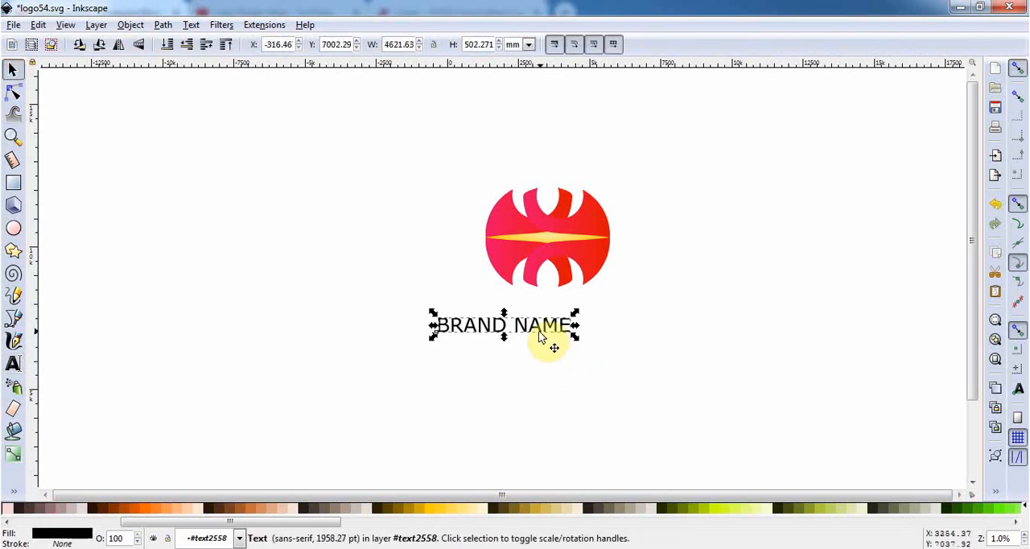
pyautogui.moveTo(544, 330); pyautogui.dragTo(659, 359)
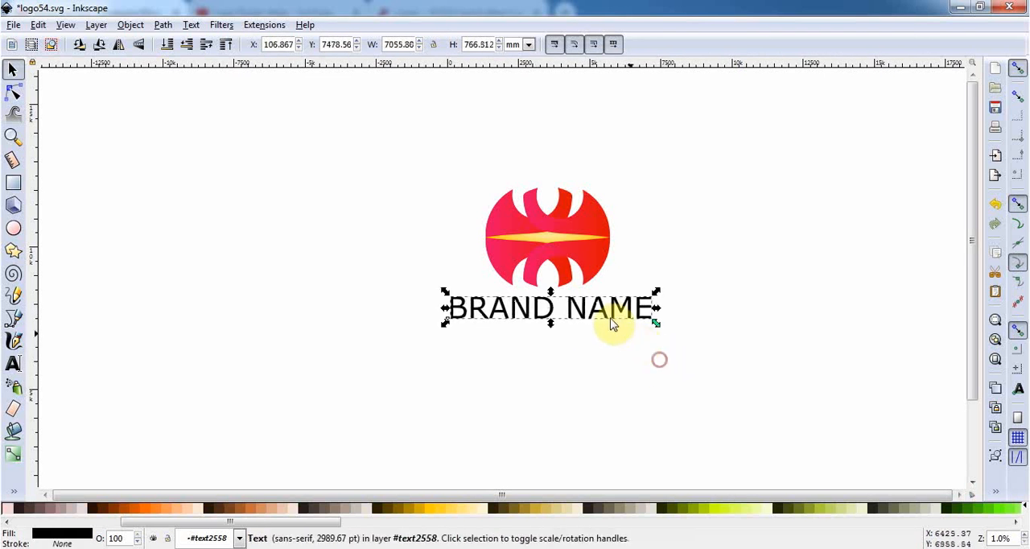
pyautogui.moveTo(603, 312); pyautogui.dragTo(604, 326)
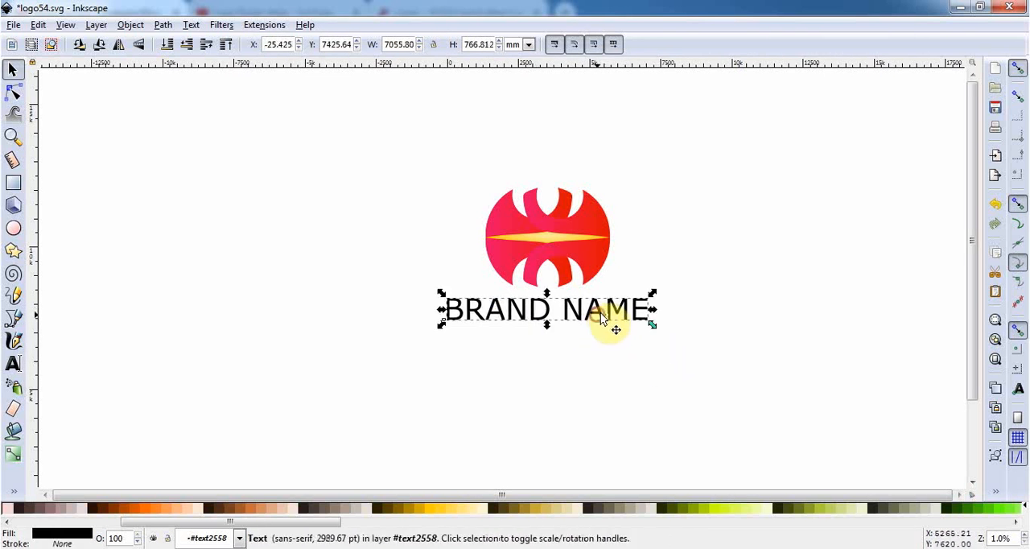
# Make the whole BRAND NAME text bold, recentre it beneath the emblem and deselect it
pyautogui.doubleClick(543, 326)
pyautogui.hotkey('ctrl', 'a')
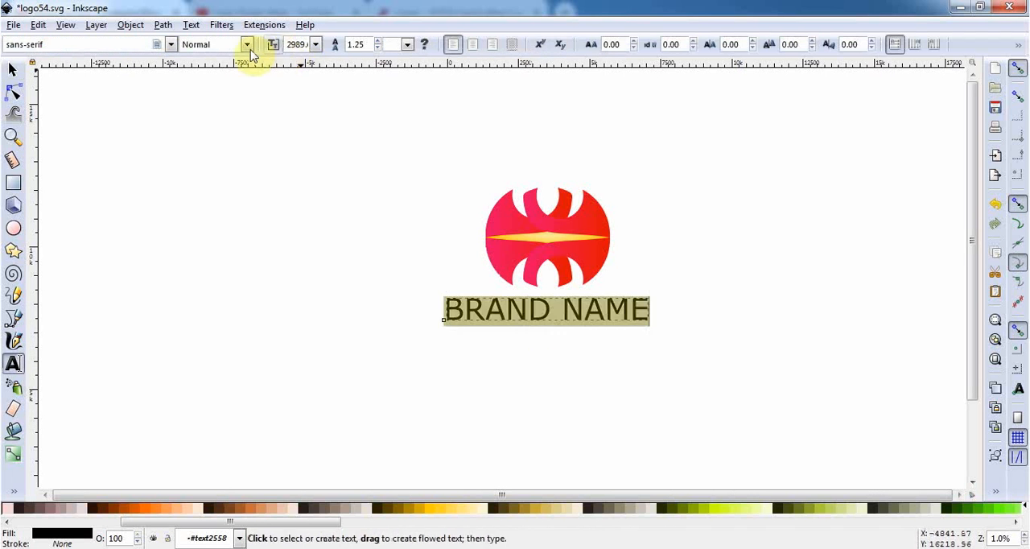
pyautogui.click(246, 47)
pyautogui.click(211, 97)
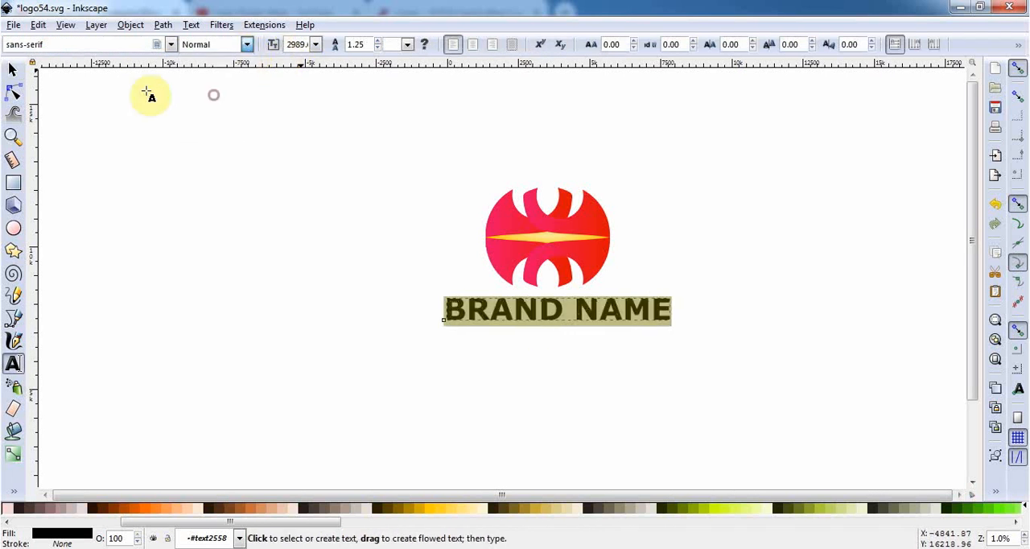
pyautogui.click(12, 70)
pyautogui.moveTo(627, 326); pyautogui.dragTo(614, 319)
pyautogui.click(878, 414)
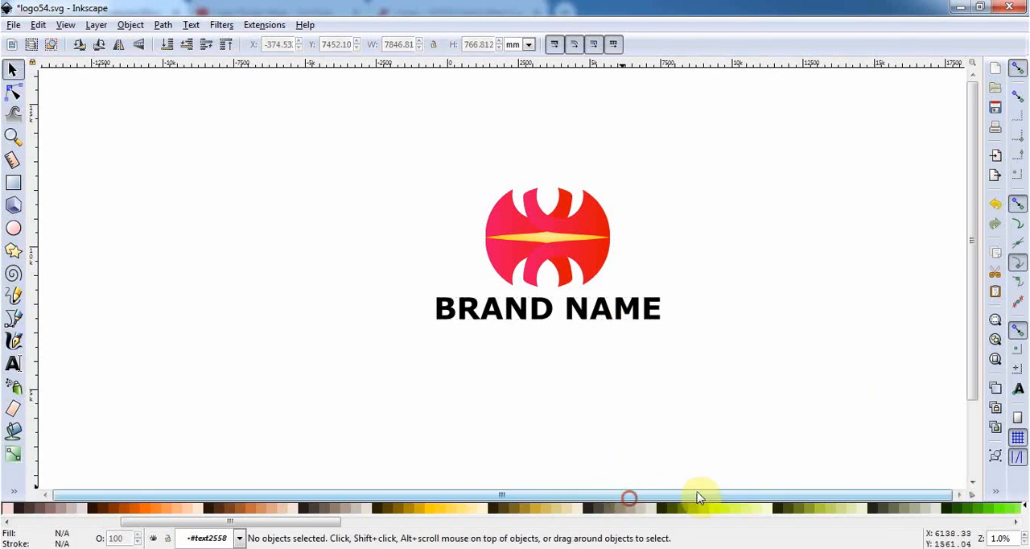
pyautogui.moveTo(976, 312); pyautogui.dragTo(951, 237)
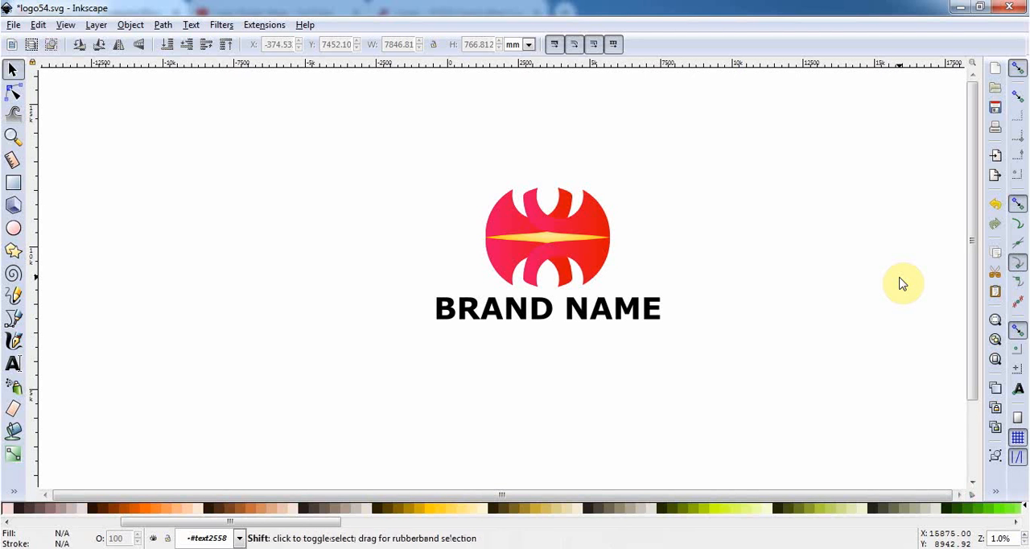